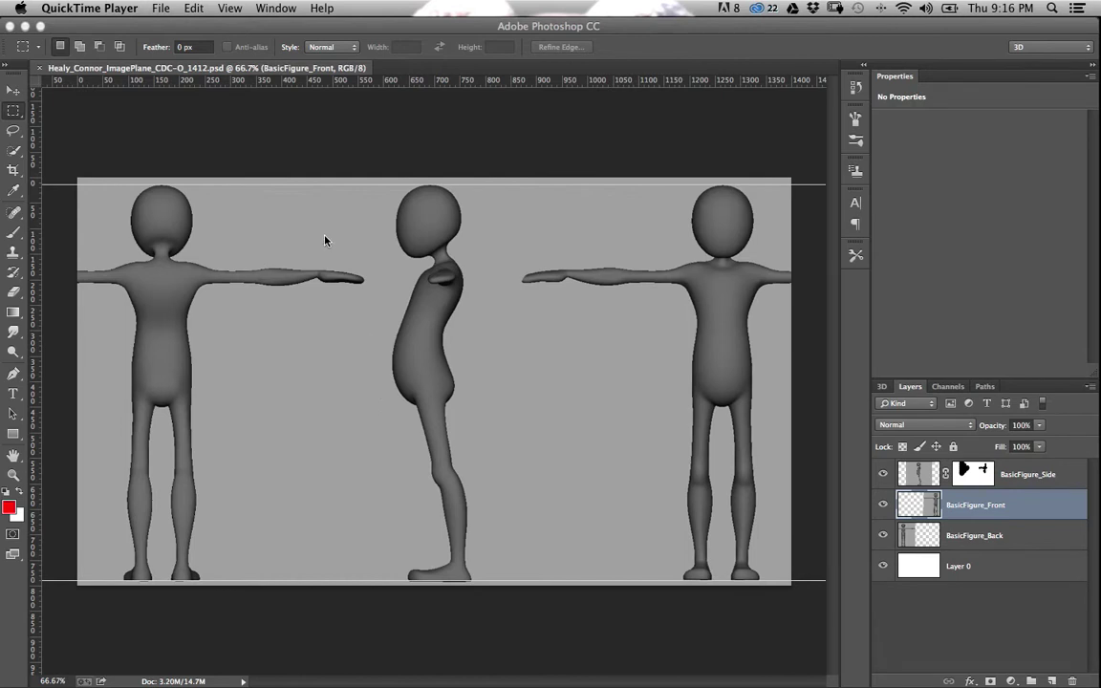
key("super+minus")
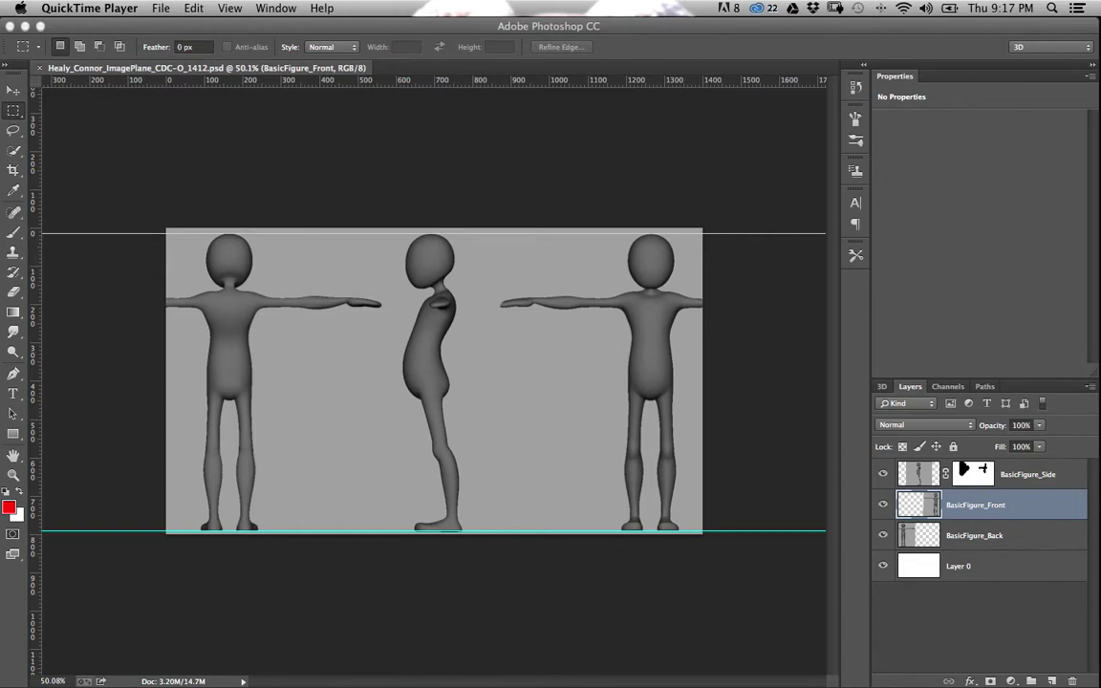
key("super+Tab")
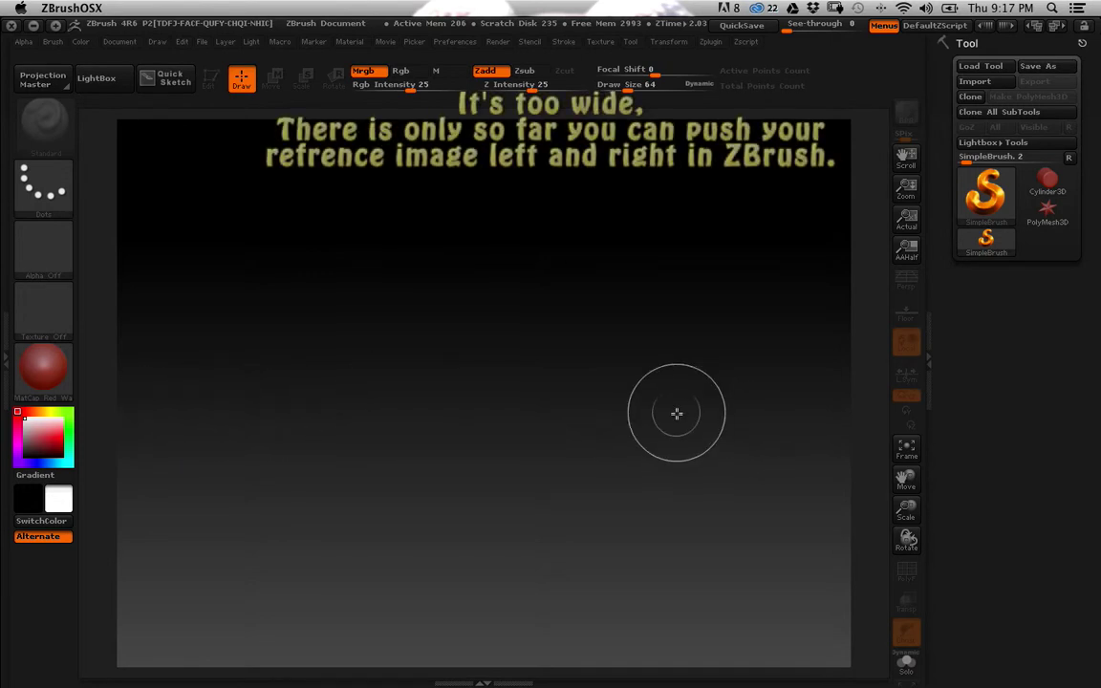
left_click(34, 25)
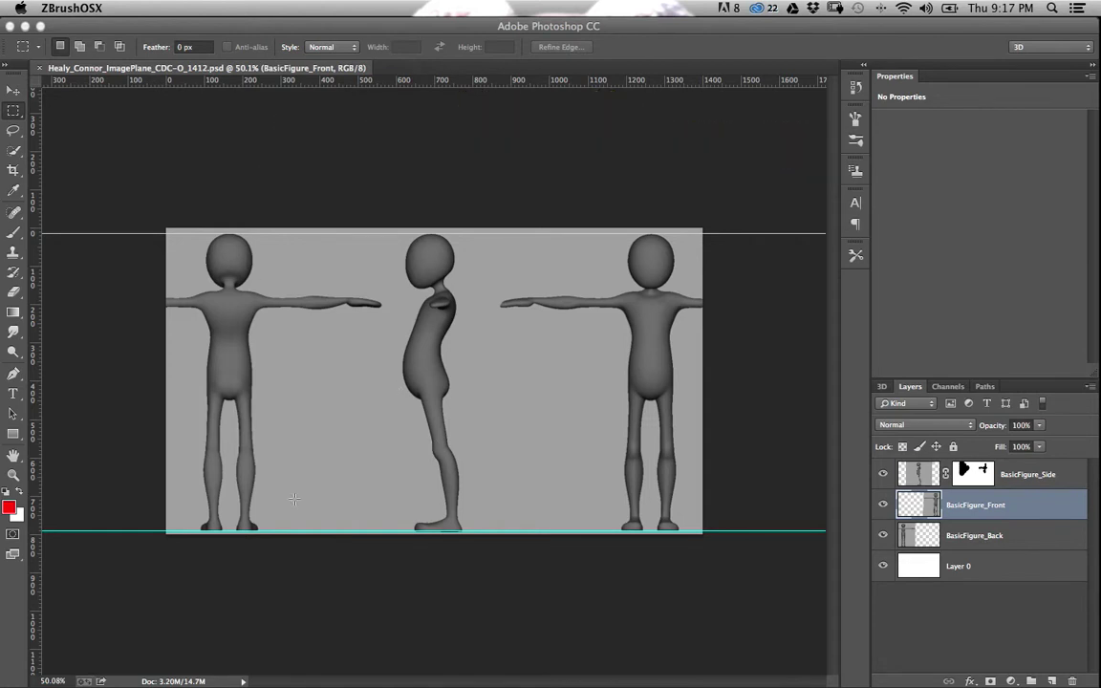
Step: Crop the three-view image to the back-view figure with both arms fully included, and undo the crop
left_click(15, 172)
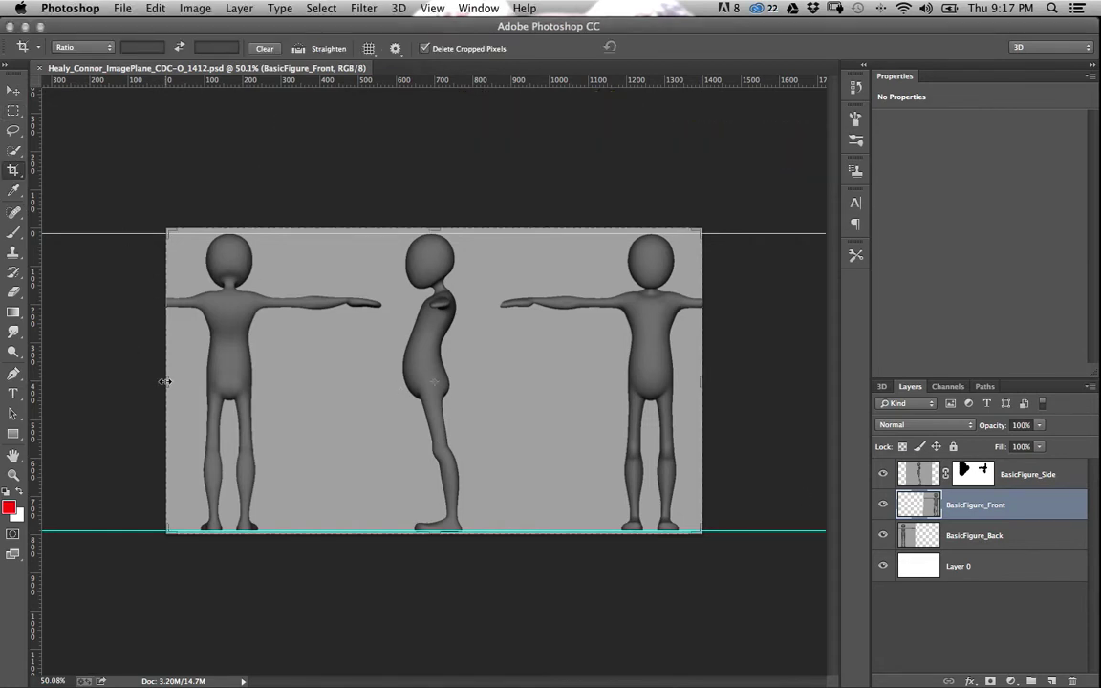
left_click_drag(164, 381, 120, 382)
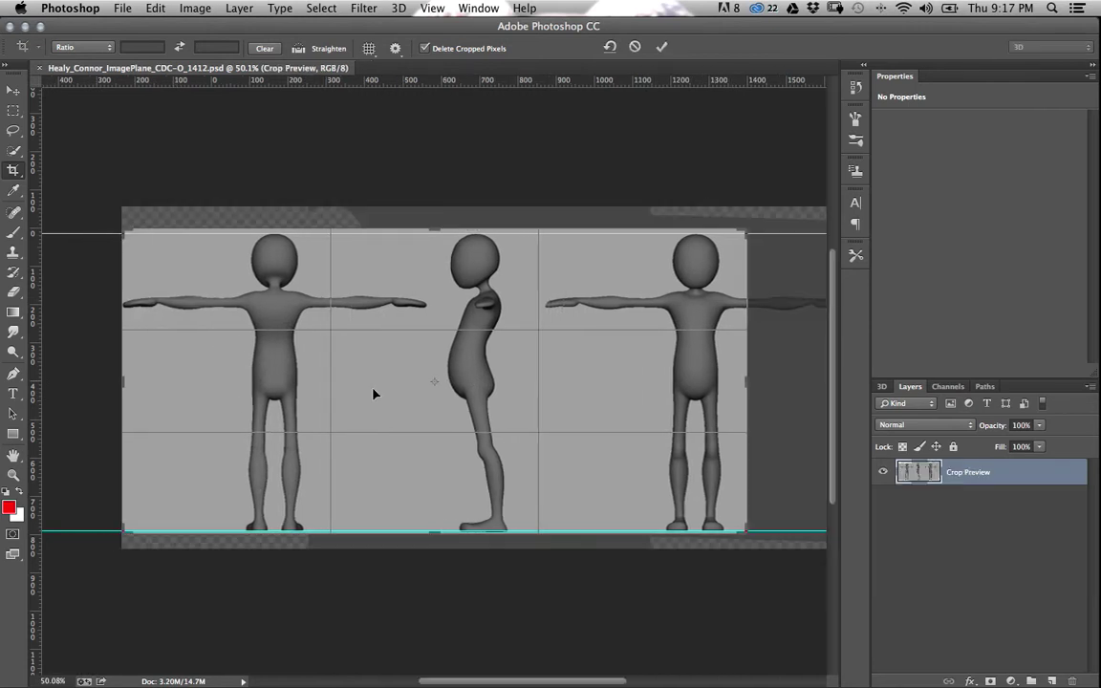
left_click_drag(746, 382, 590, 383)
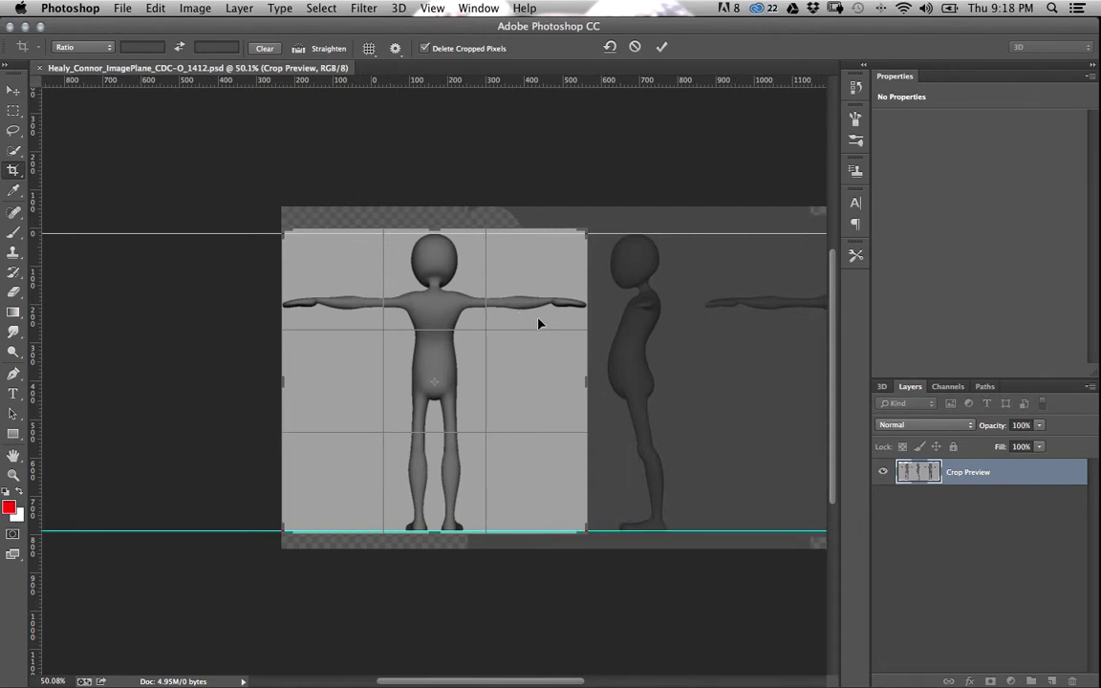
key("Return")
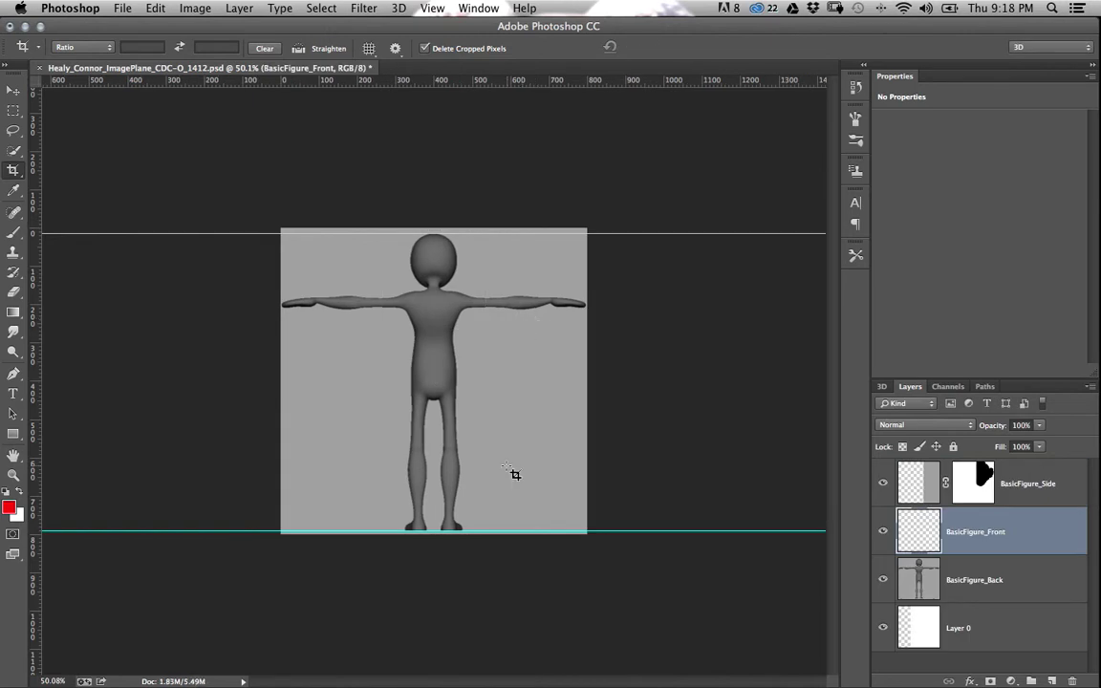
left_click(125, 9)
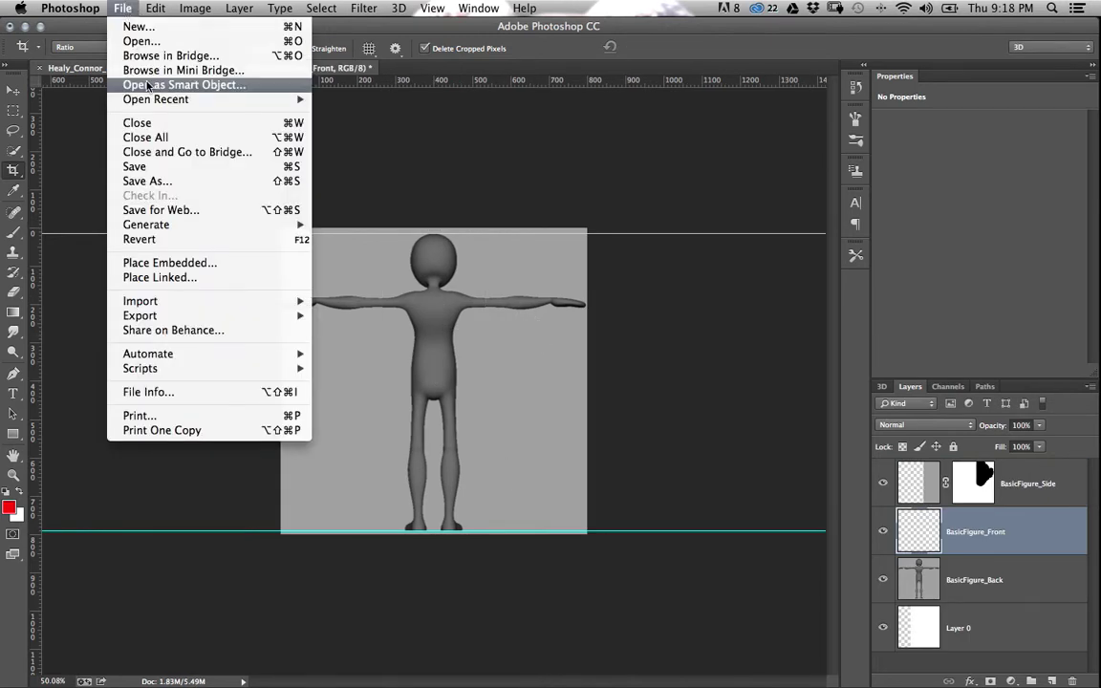
key("Escape")
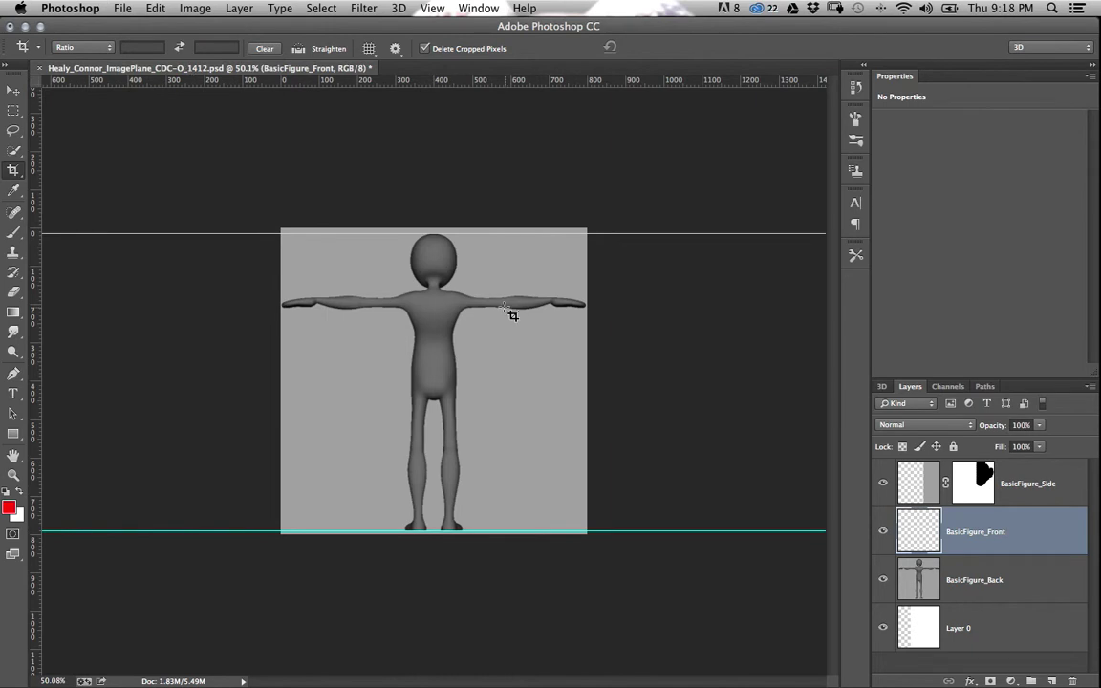
key("super+z")
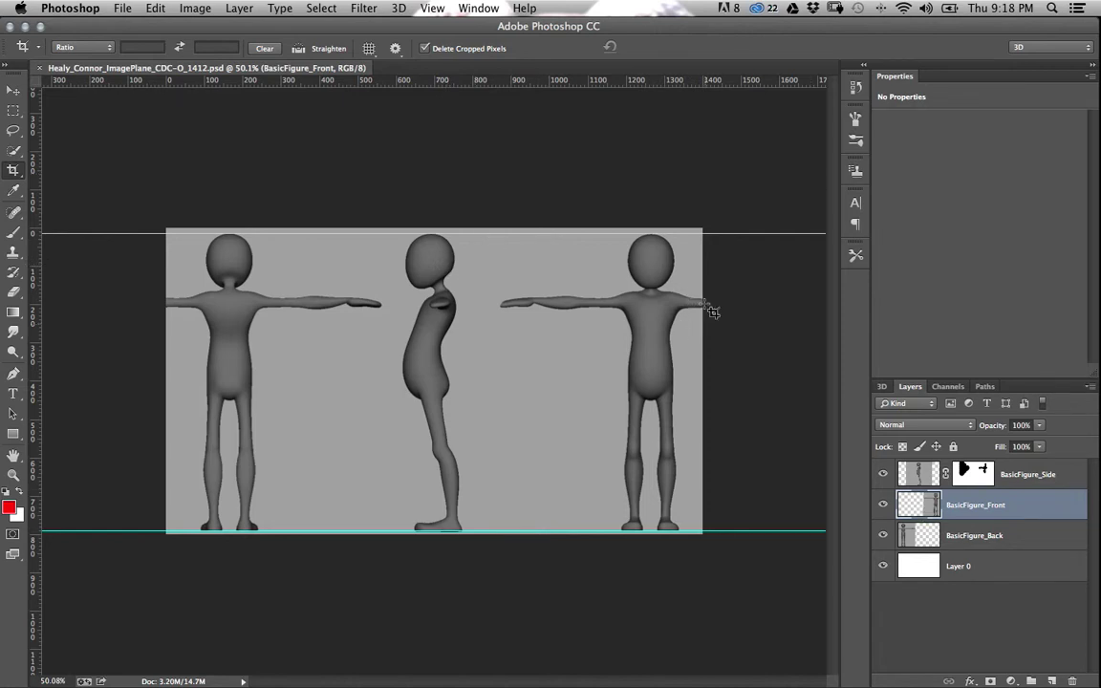
Step: Switch to Finder and examine the Reference_Images, FINAL and PSD's folders in Character_Design_And_Creation_1 > Week_1 > Activity_4_IP's
left_click(14, 90)
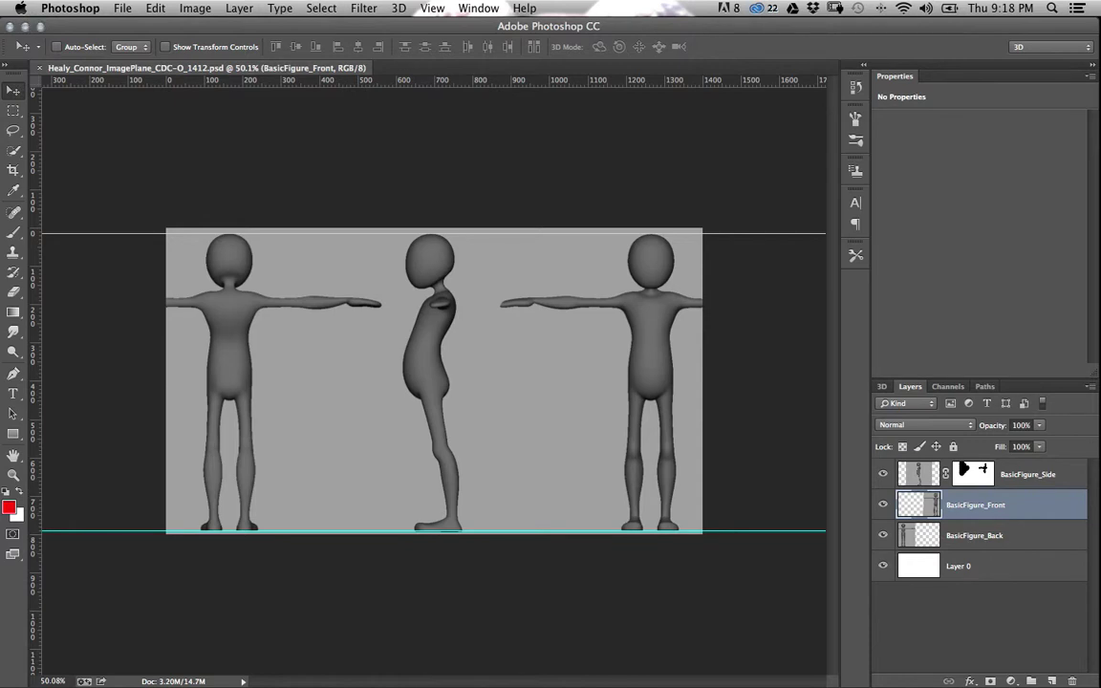
key("super+Tab")
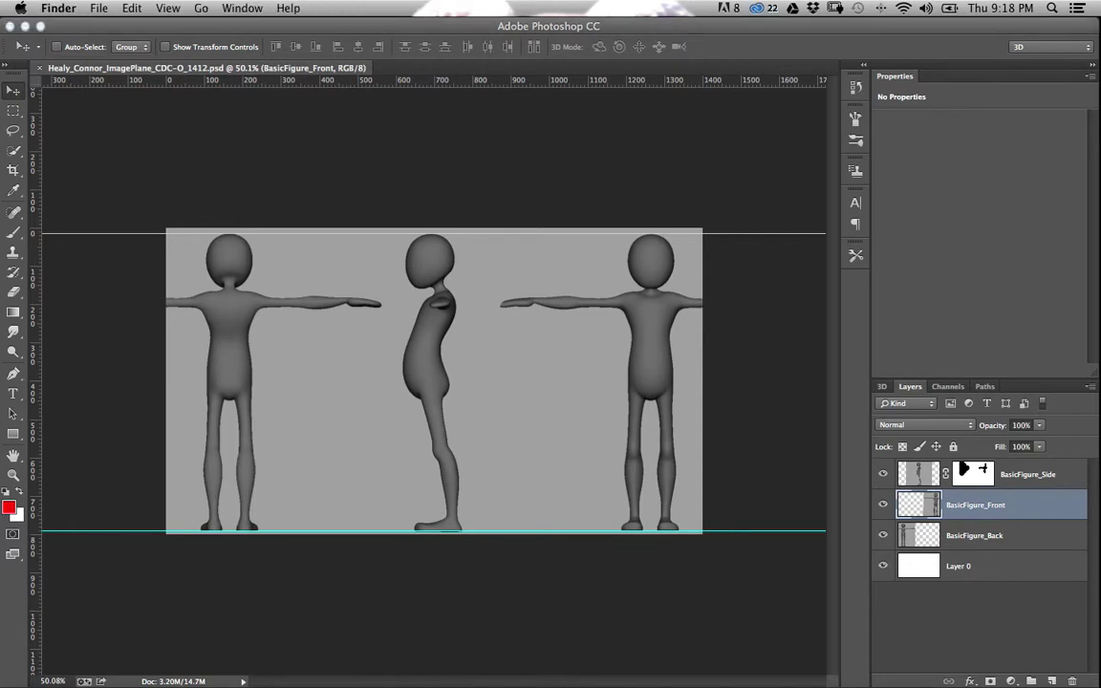
key("super+n")
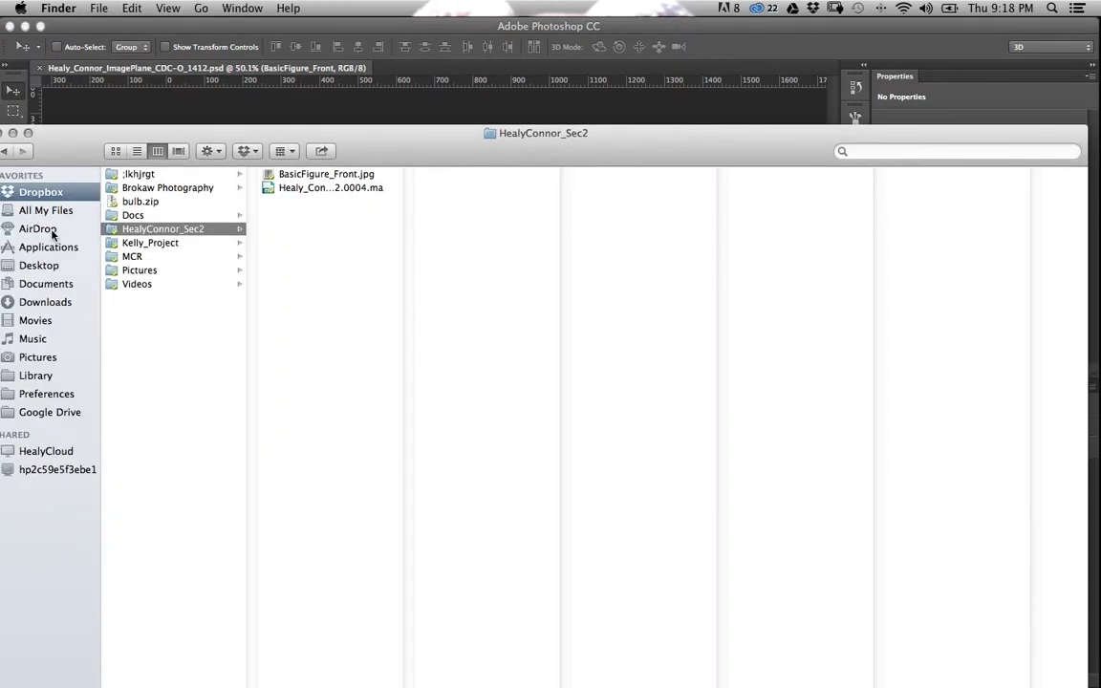
left_click(40, 266)
left_click(164, 188)
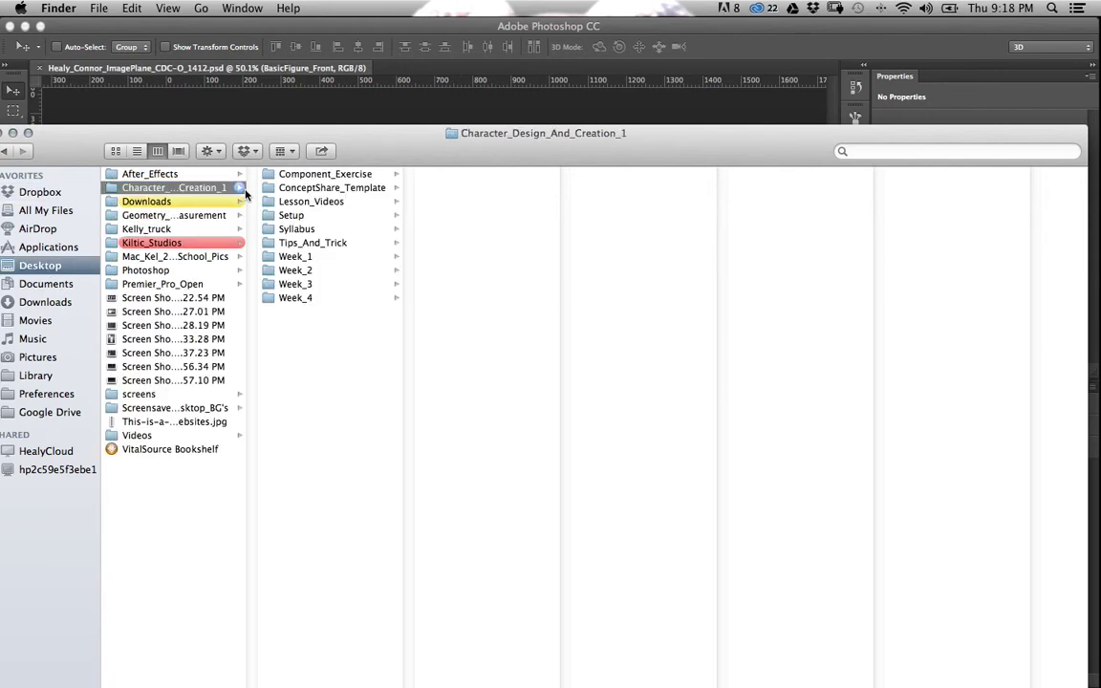
left_click(296, 258)
left_click(469, 215)
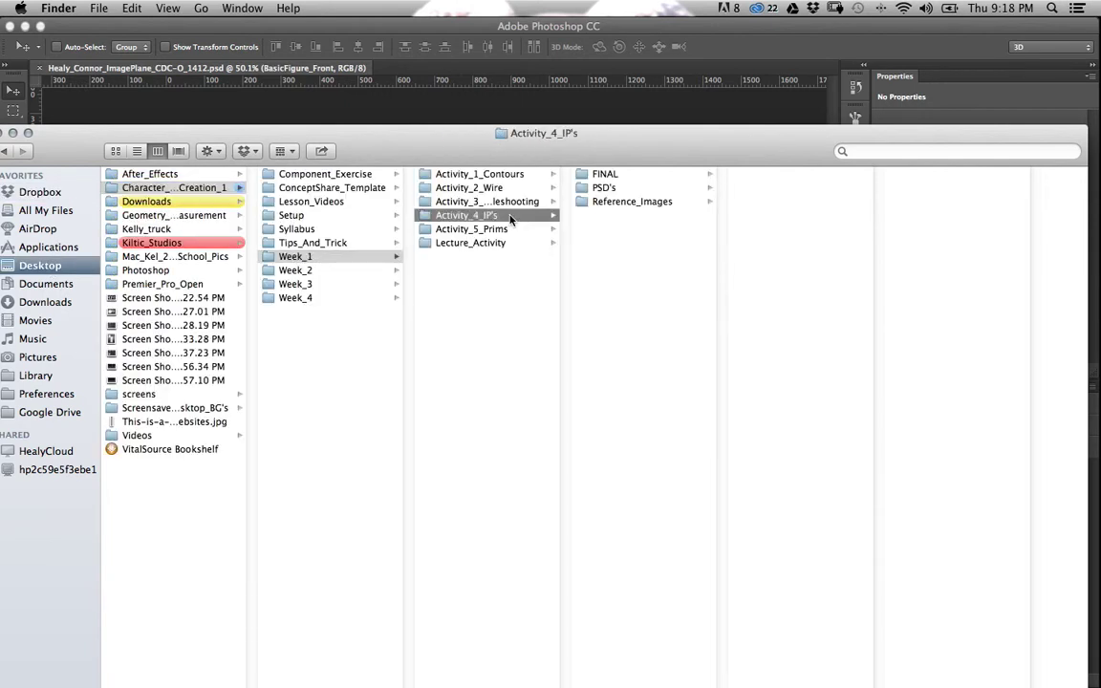
left_click(634, 201)
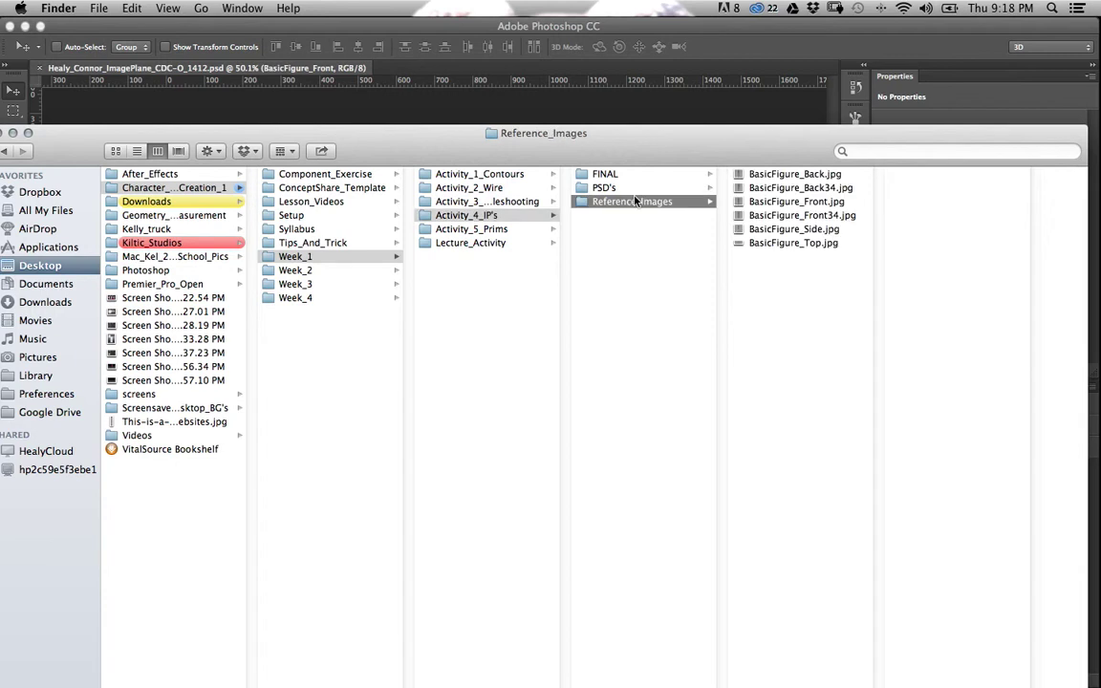
left_click(612, 175)
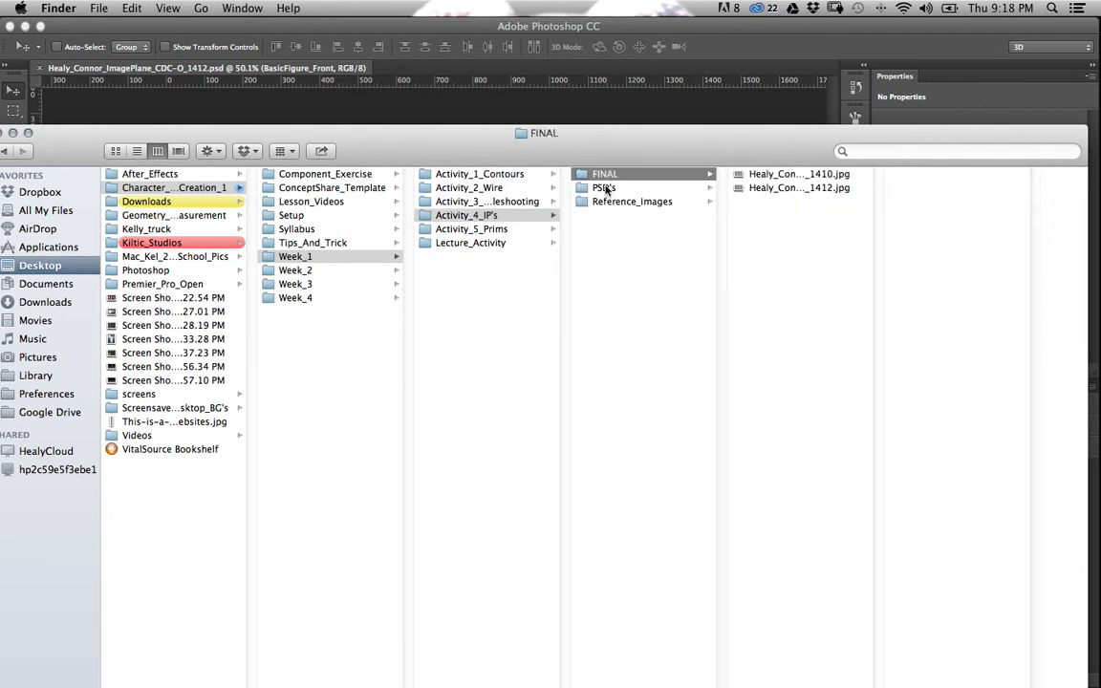
left_click(606, 188)
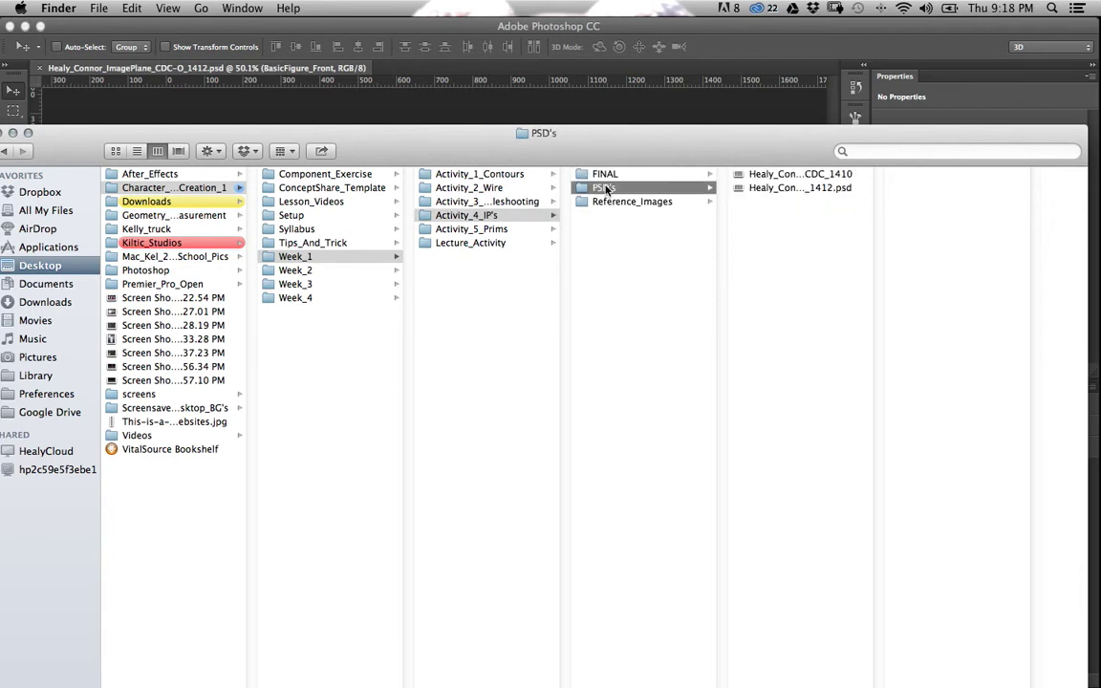
Step: Look up the separate Back, Front and Side reference images in Week_2 > Simple_Man > Reference
left_click(306, 271)
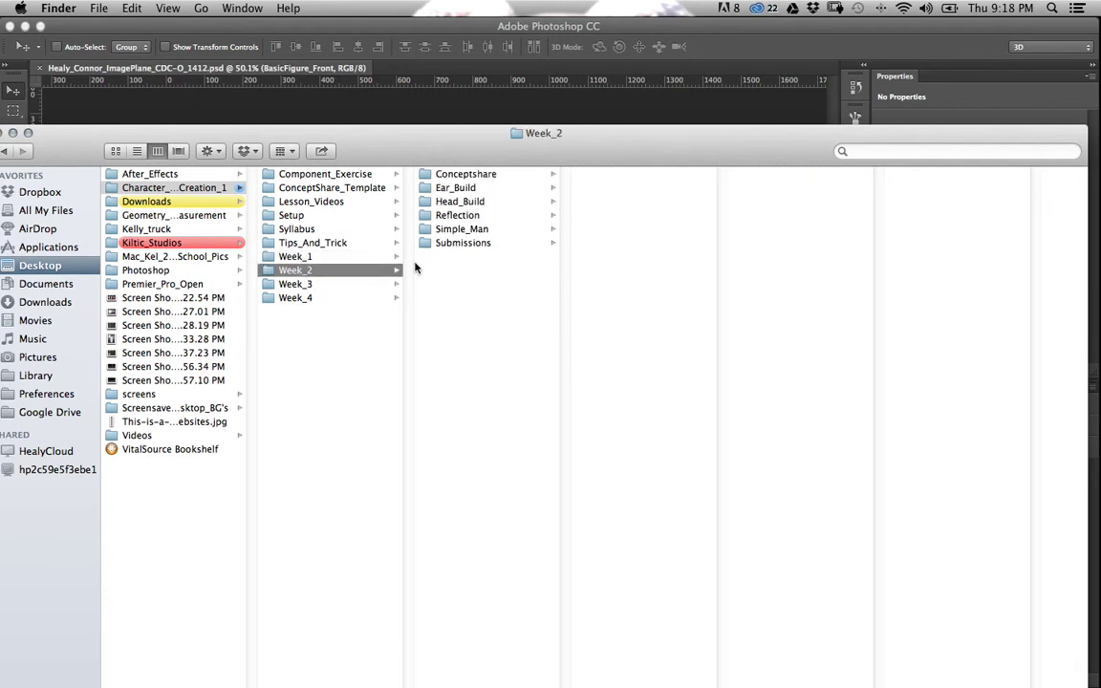
left_click(468, 229)
left_click(607, 189)
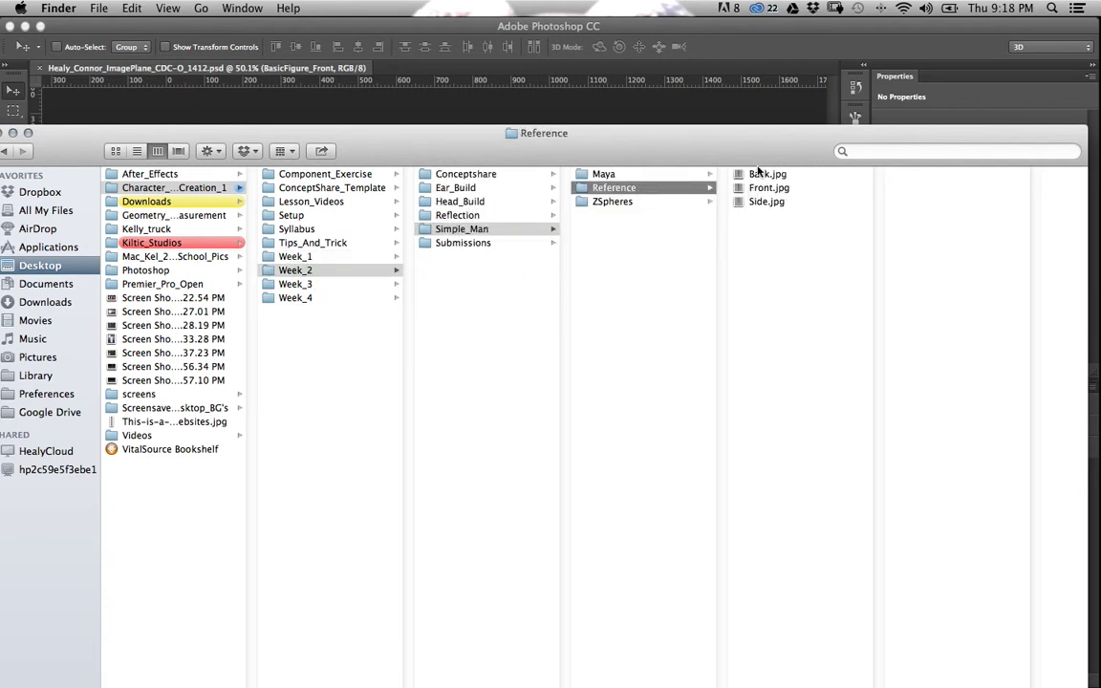
left_click(13, 134)
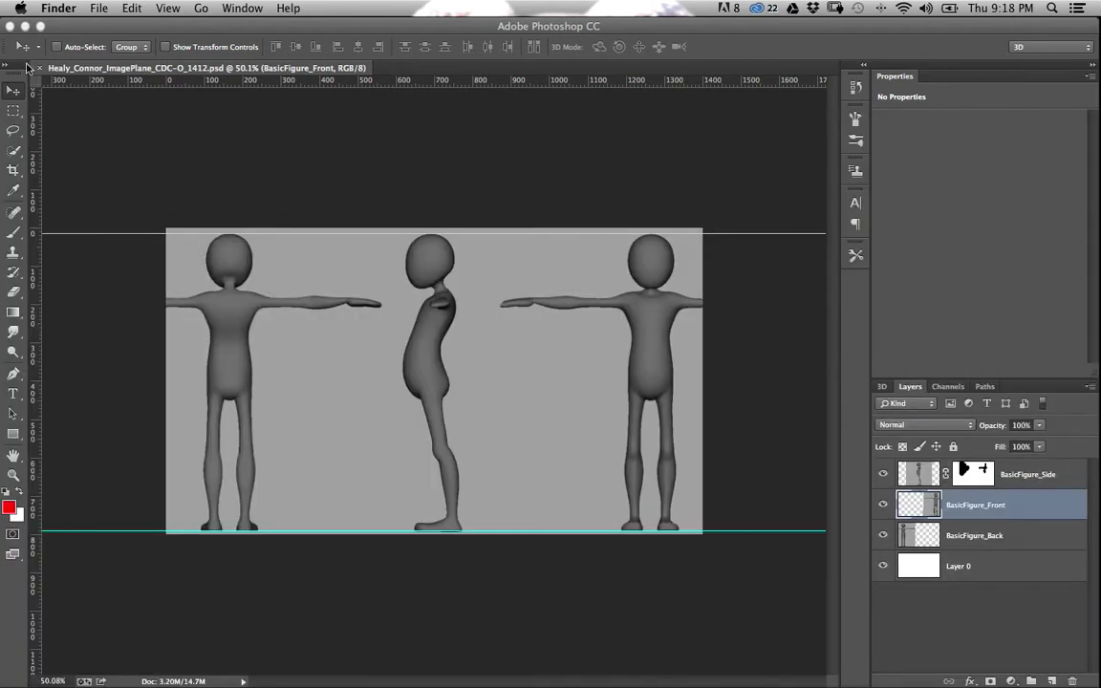
Step: Switch to ZBrush, draw a ZSphere in the middle of the canvas and put it into Edit mode
left_click(26, 26)
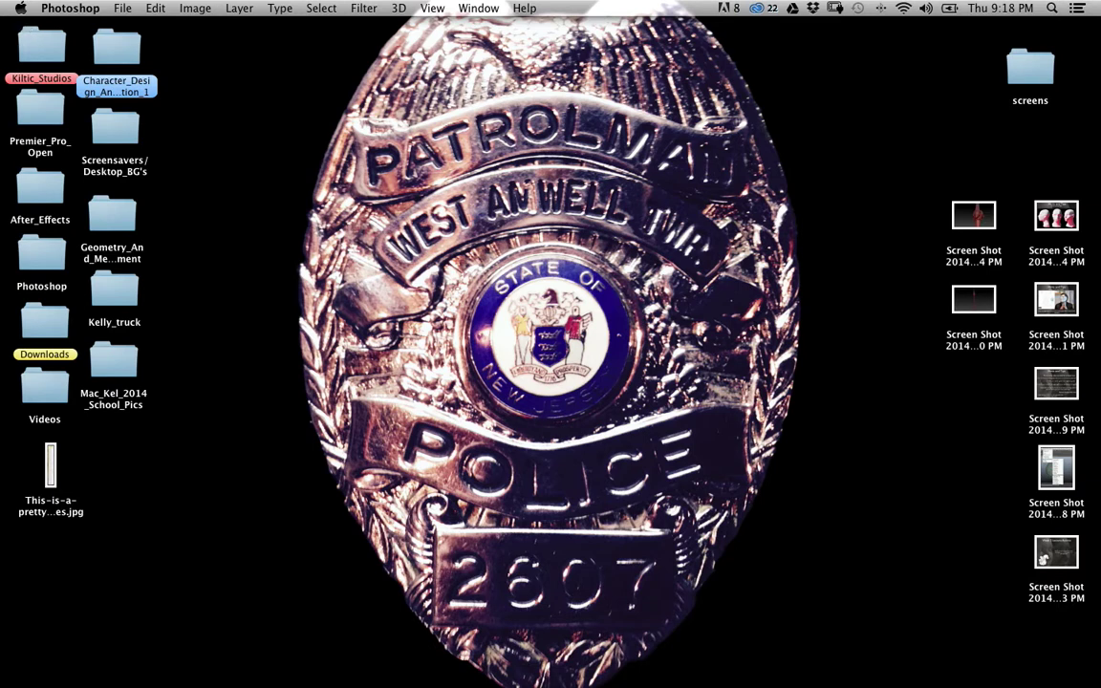
key("super+Tab")
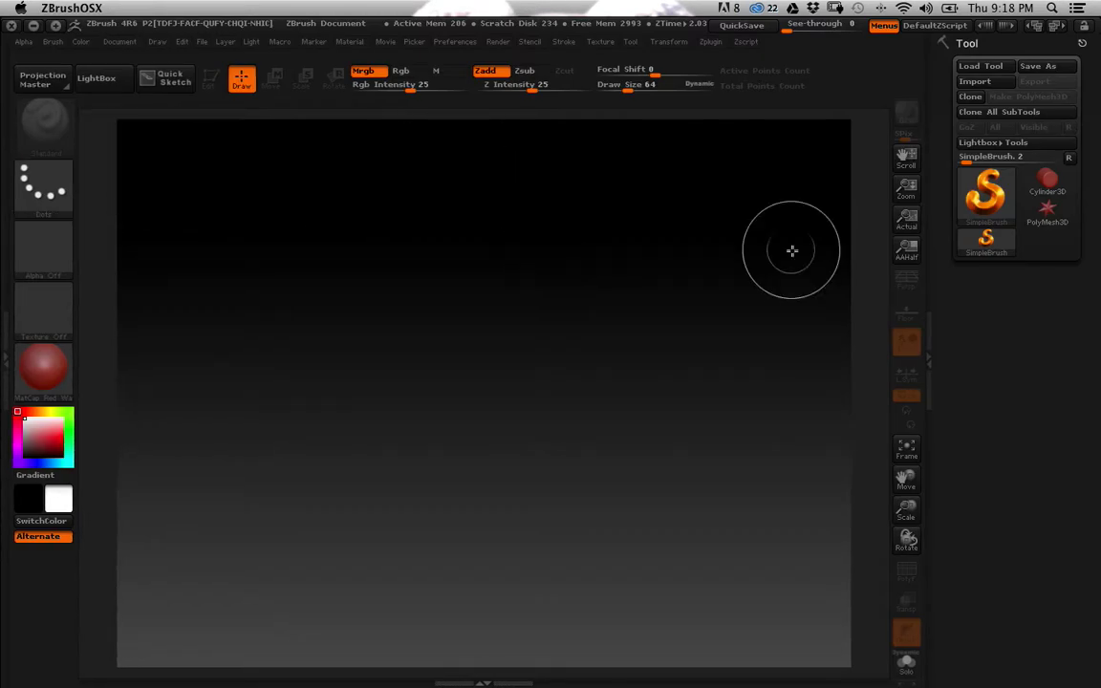
left_click(870, 229)
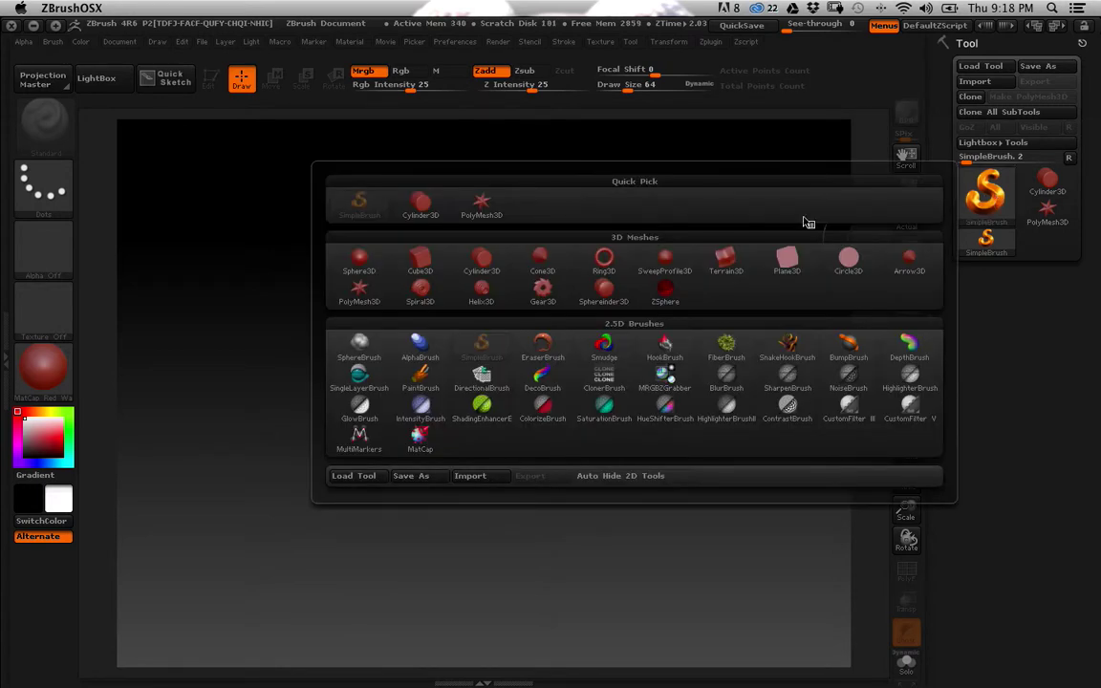
left_click(663, 288)
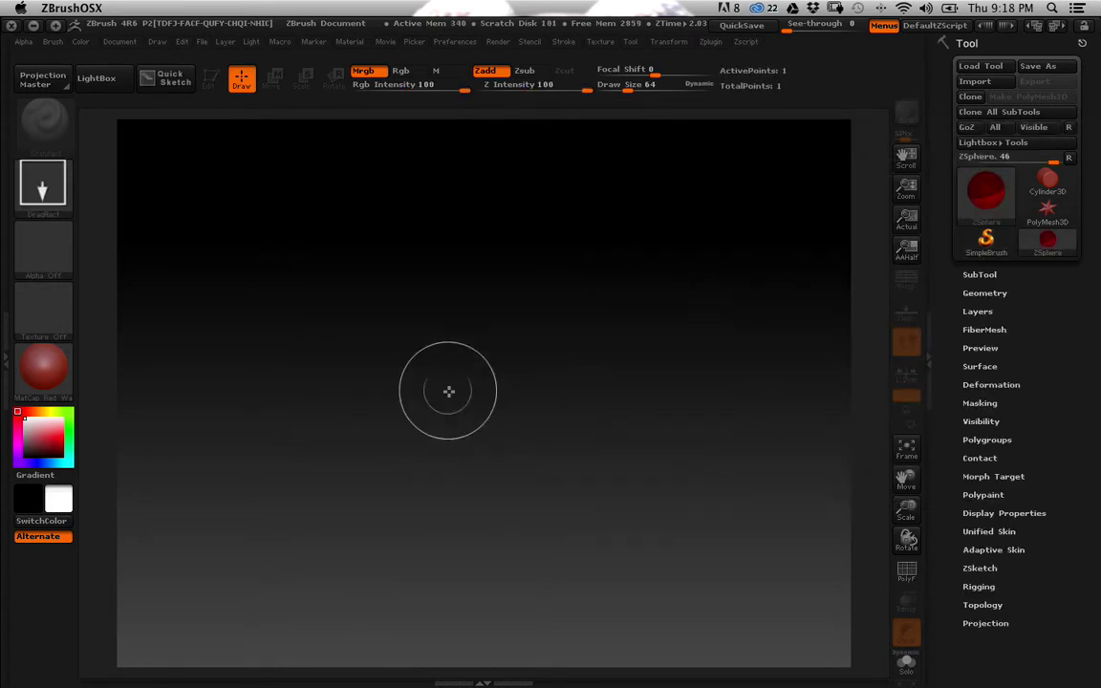
mouse_move(486, 375)
left_mouse_down()
mouse_move(467, 469)
mouse_move(486, 488)
left_mouse_up()
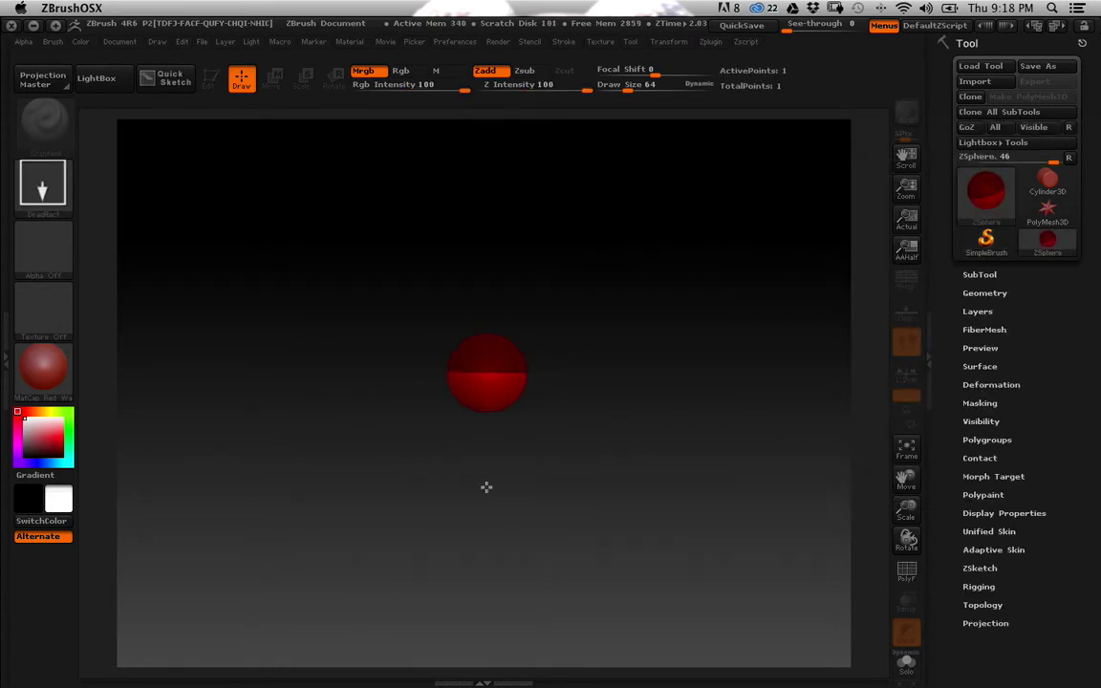
key("t")
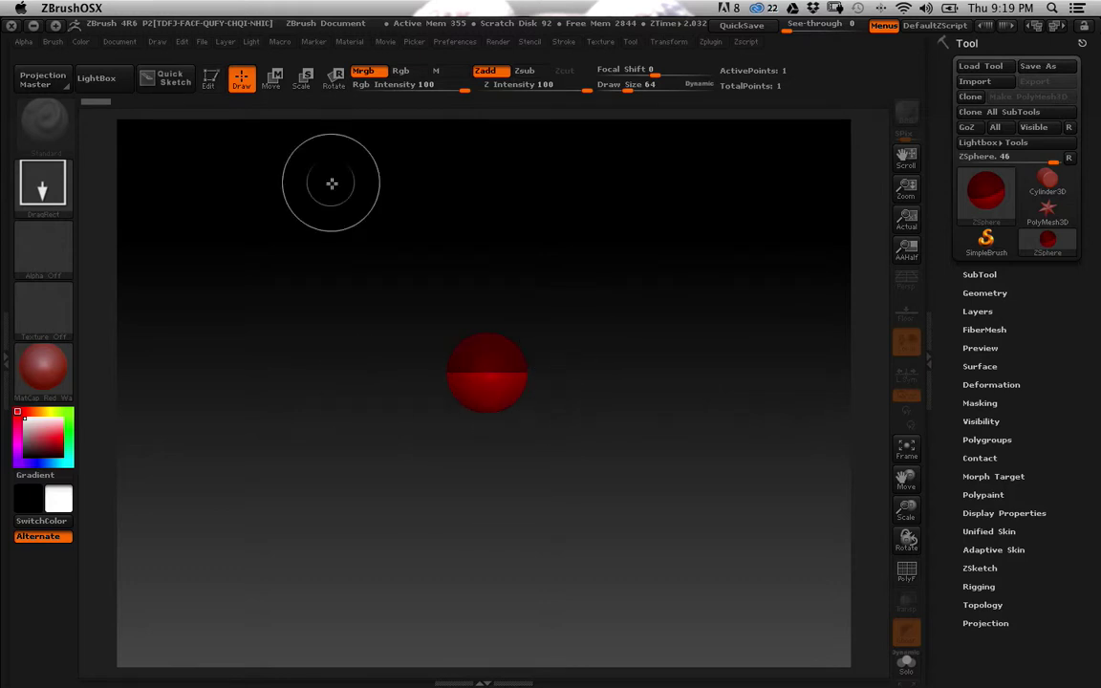
left_click(211, 84)
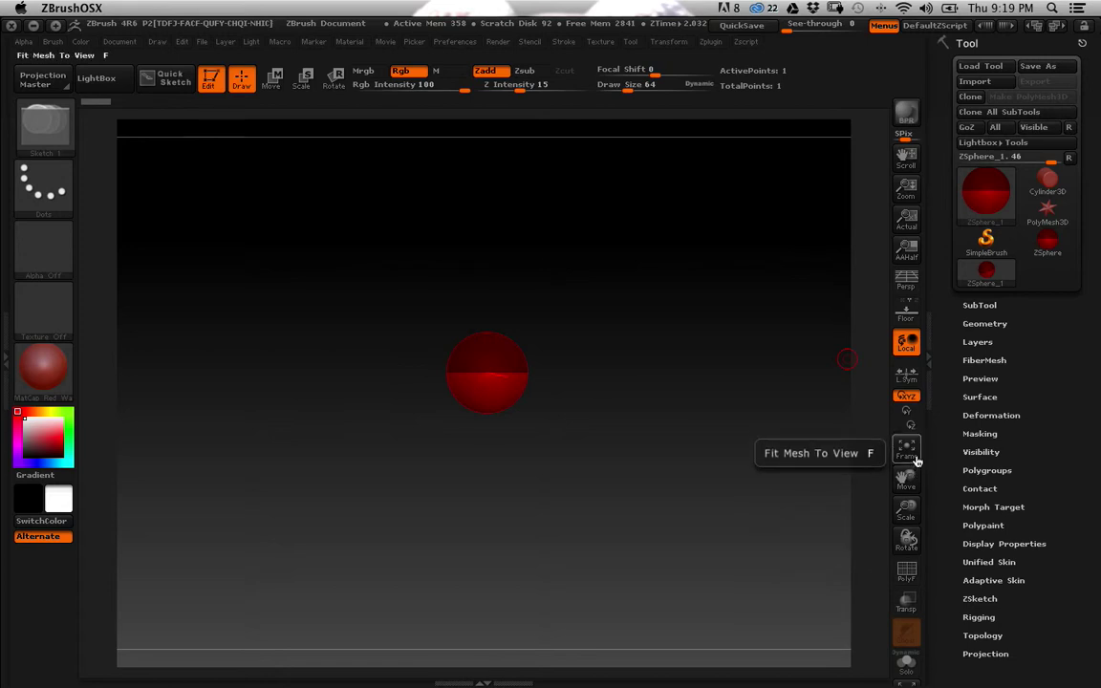
Step: Turn on the floor grid beneath the ZSphere
left_click(907, 314)
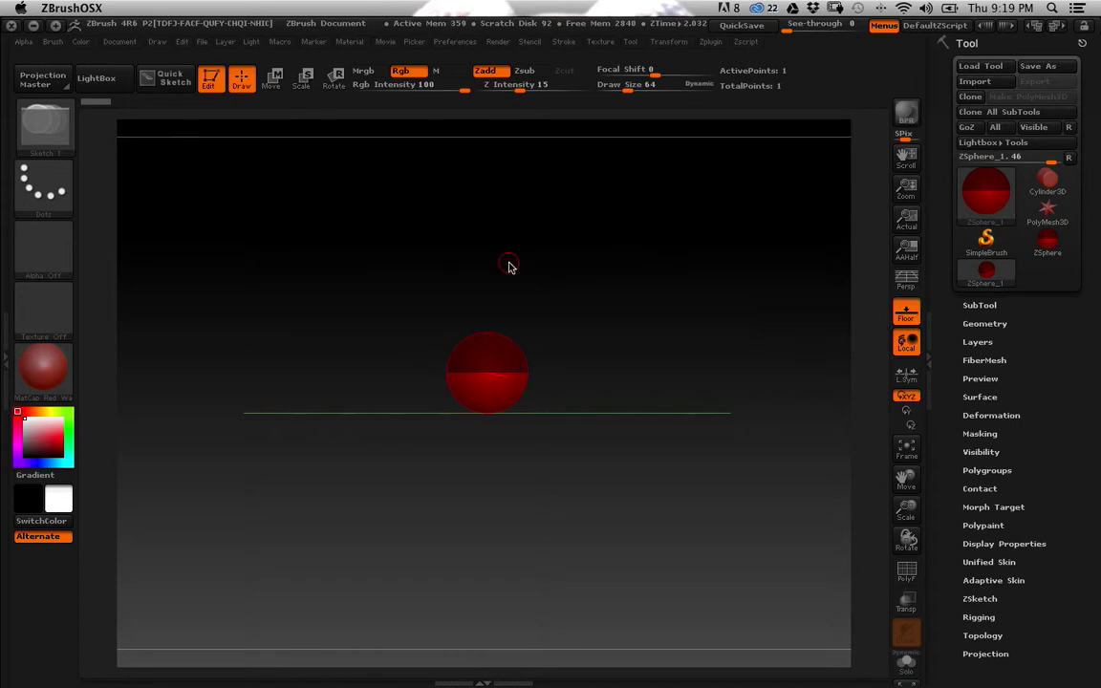
left_click_drag(509, 265, 497, 286)
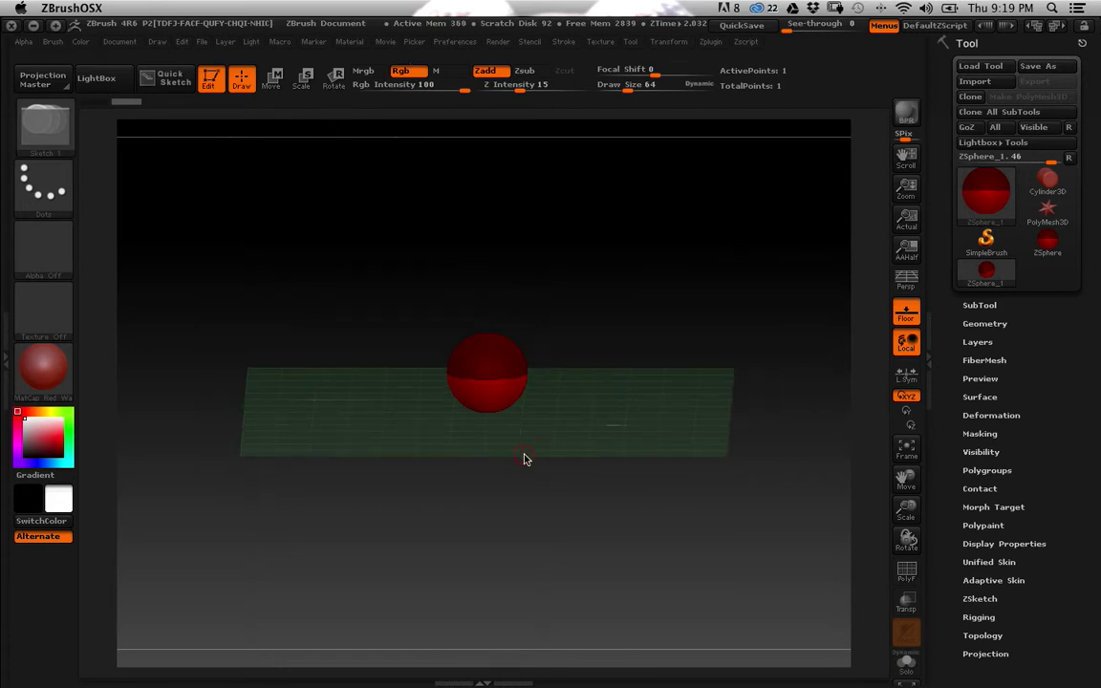
left_click_drag(521, 468, 569, 492)
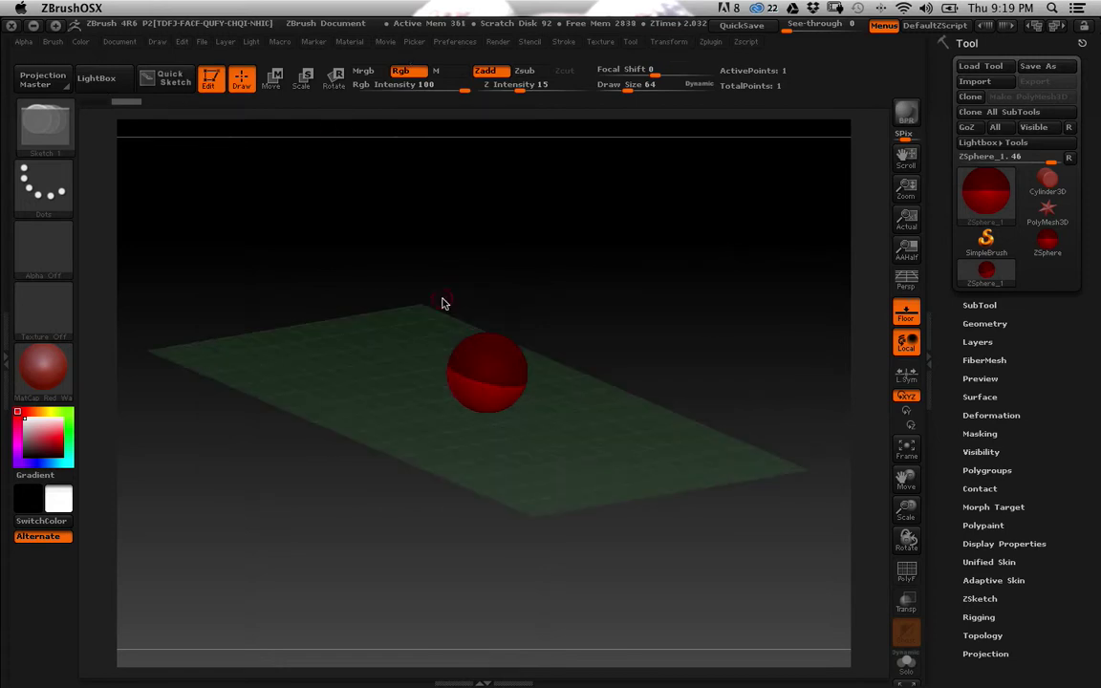
left_click_drag(747, 519, 654, 521)
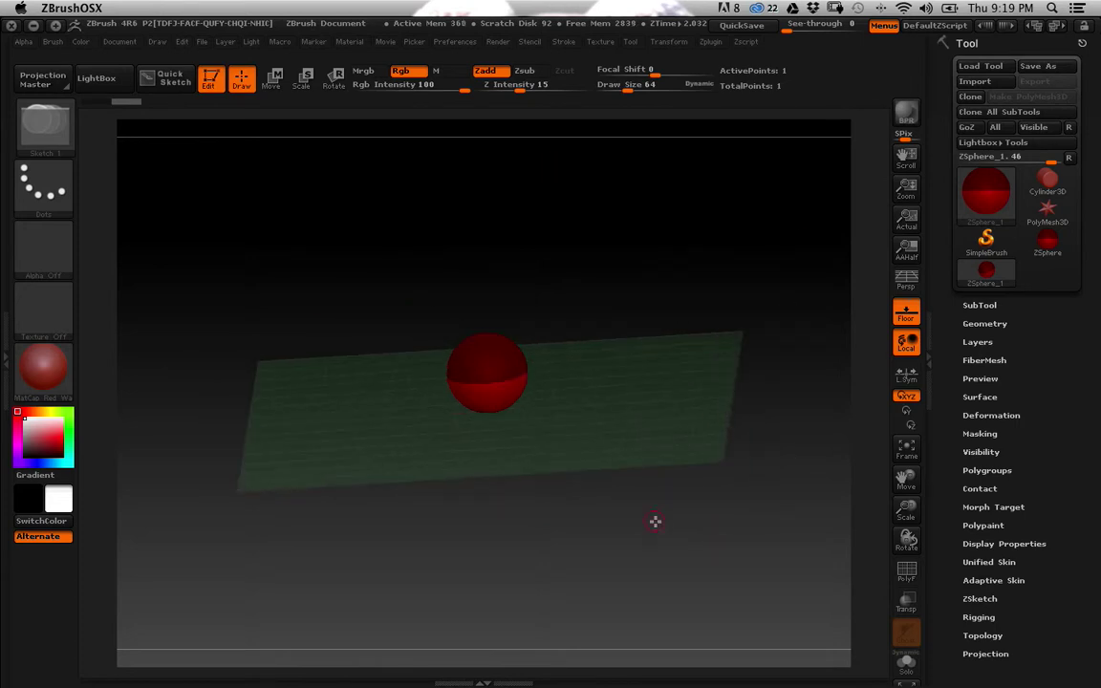
left_click_drag(632, 514, 620, 498)
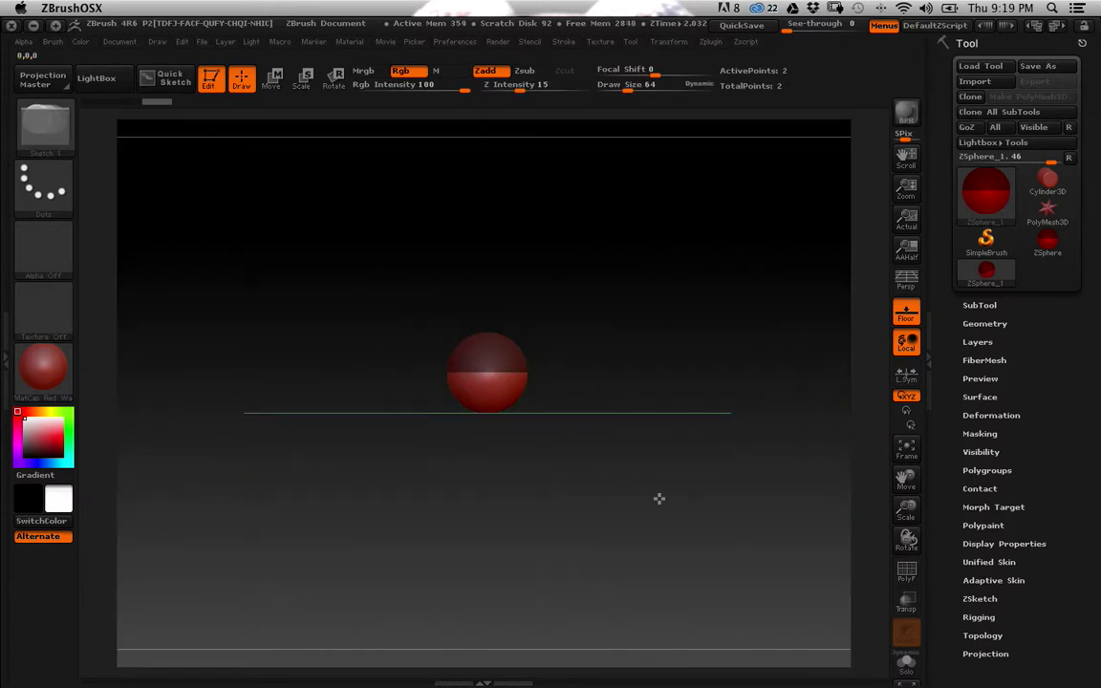
left_click_drag(659, 501, 529, 511)
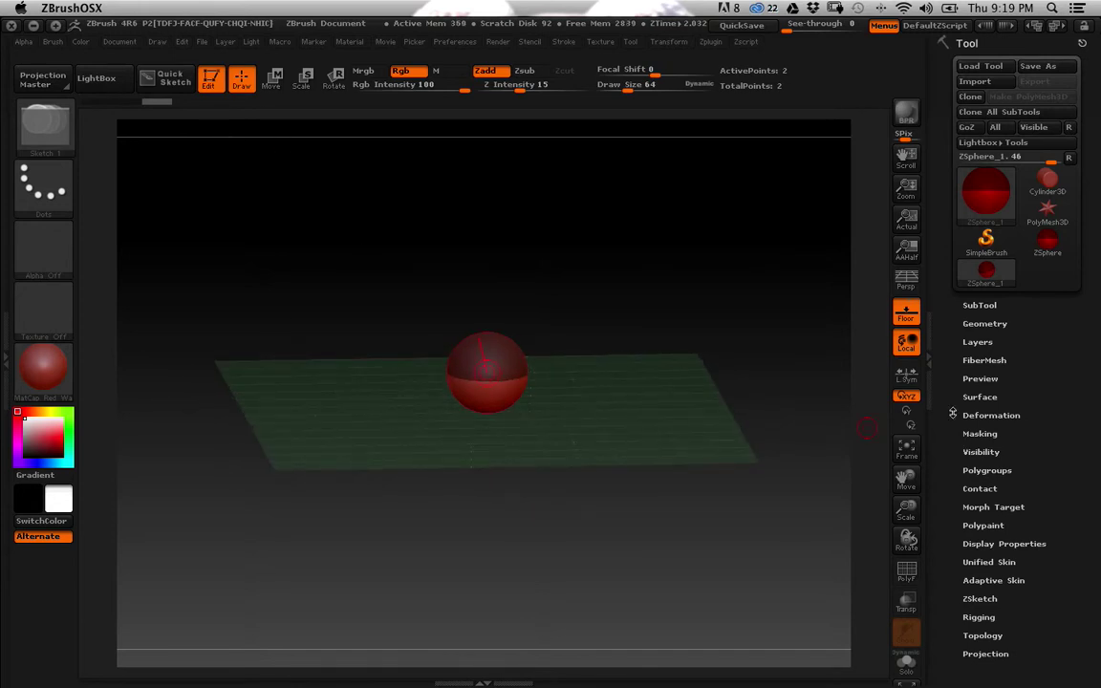
left_click_drag(952, 413, 952, 295)
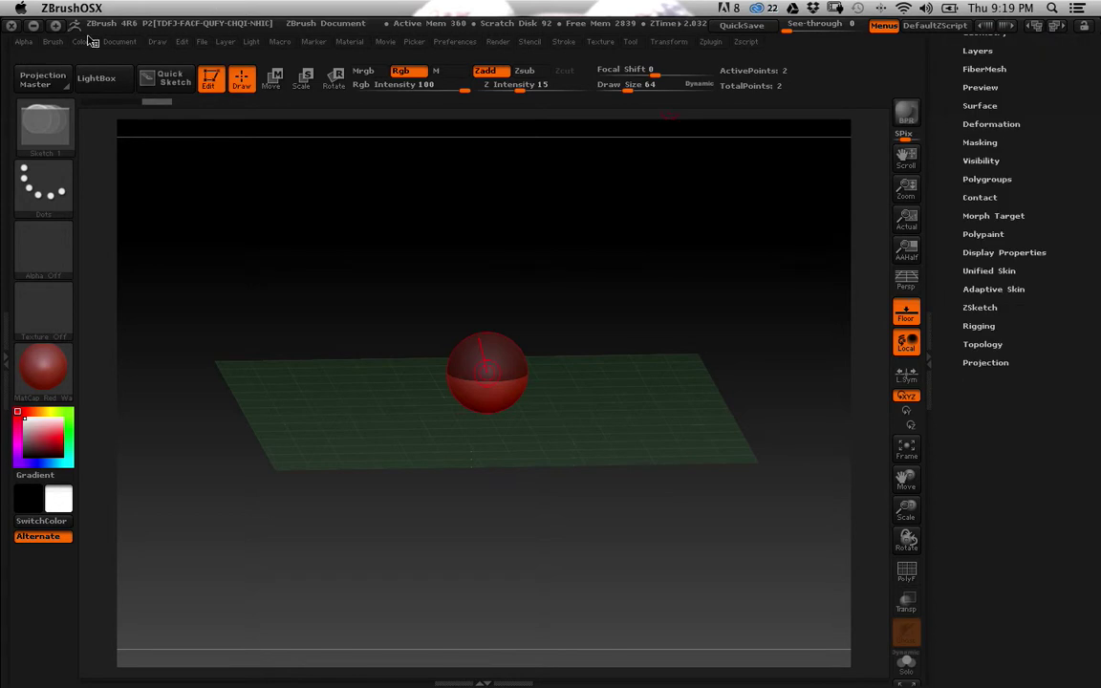
Step: Dock the Draw palette beside the canvas to keep the floor grid's image map settings within reach
left_click(157, 43)
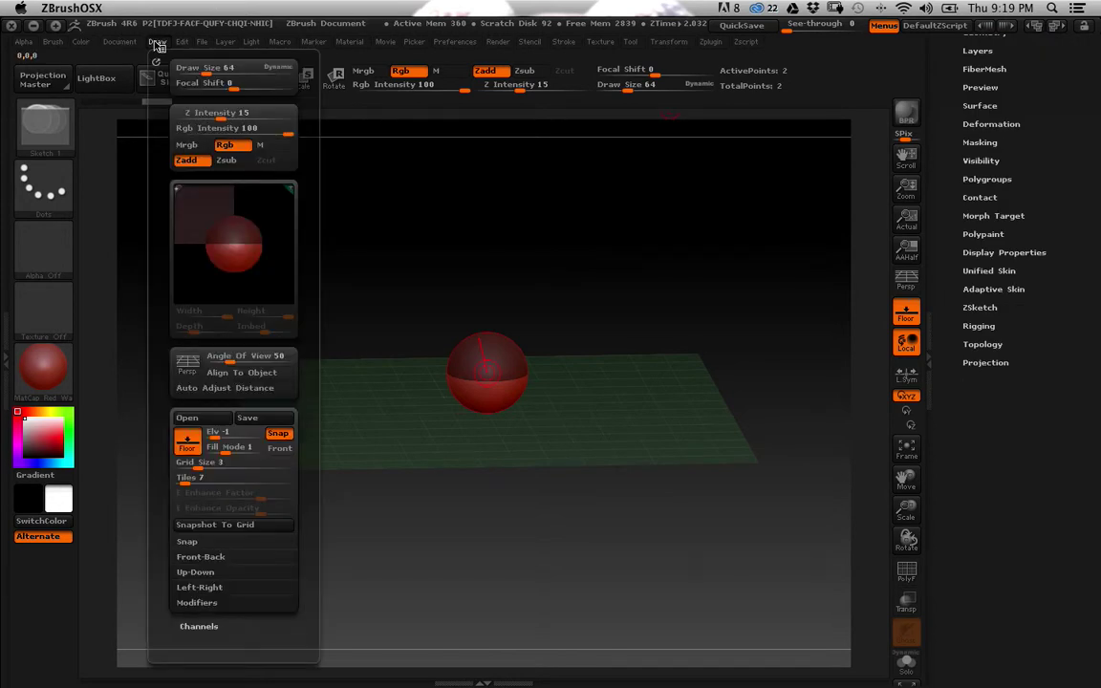
mouse_move(157, 42)
left_mouse_down()
mouse_move(392, 129)
mouse_move(904, 396)
mouse_move(906, 376)
left_mouse_up()
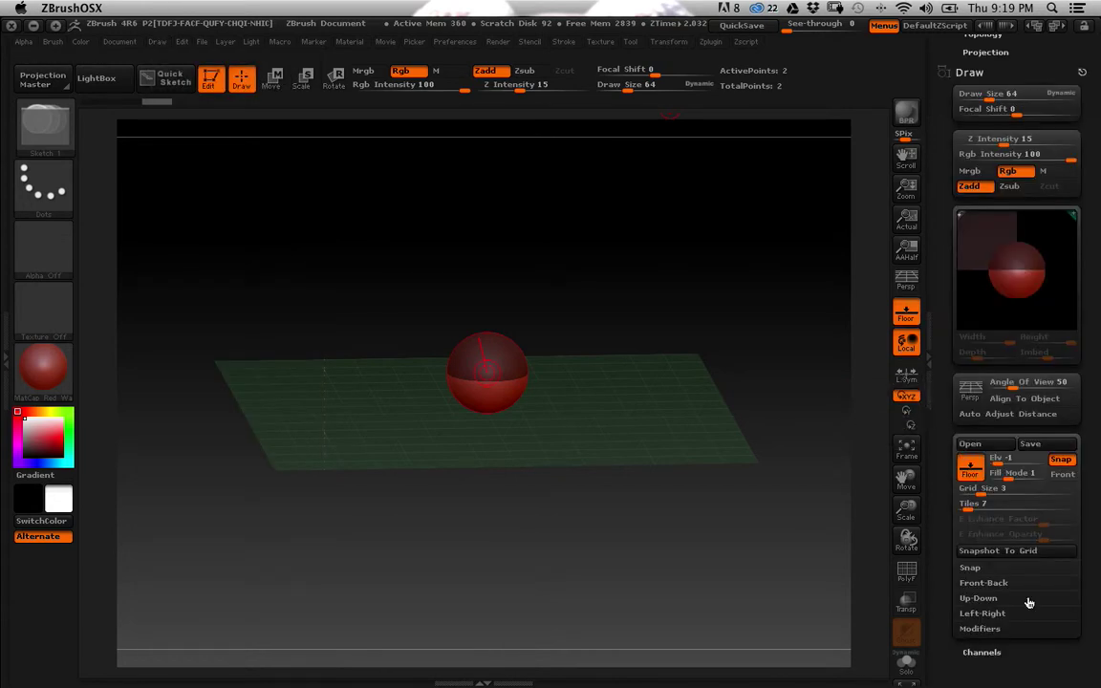
scroll(944, 493, "down", 3)
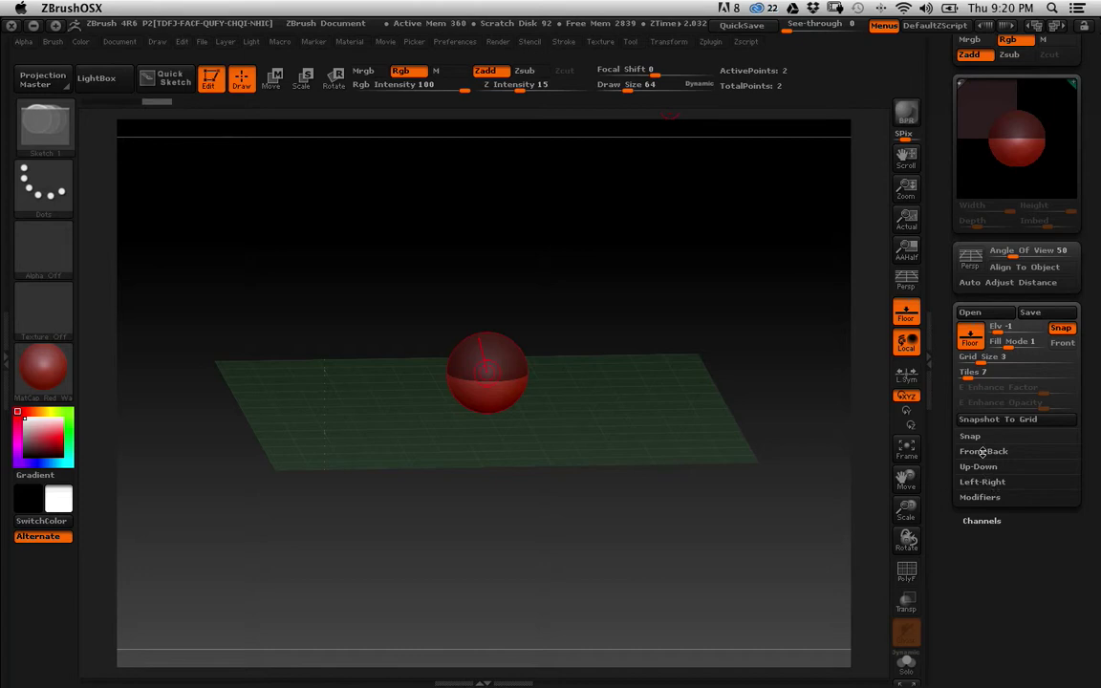
Step: Import Front.jpg from Character_Design_And_Creation_1 > Week_2 > Simple_Man > Reference as Map1 of the Front-Back grid
left_click(983, 451)
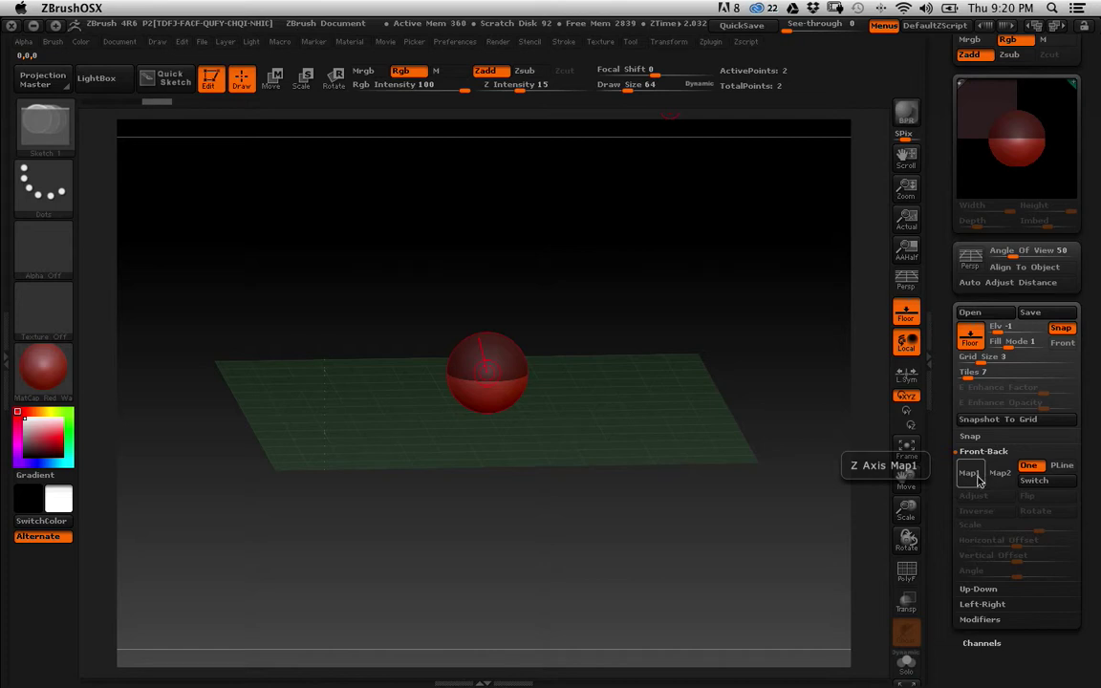
left_click(975, 479)
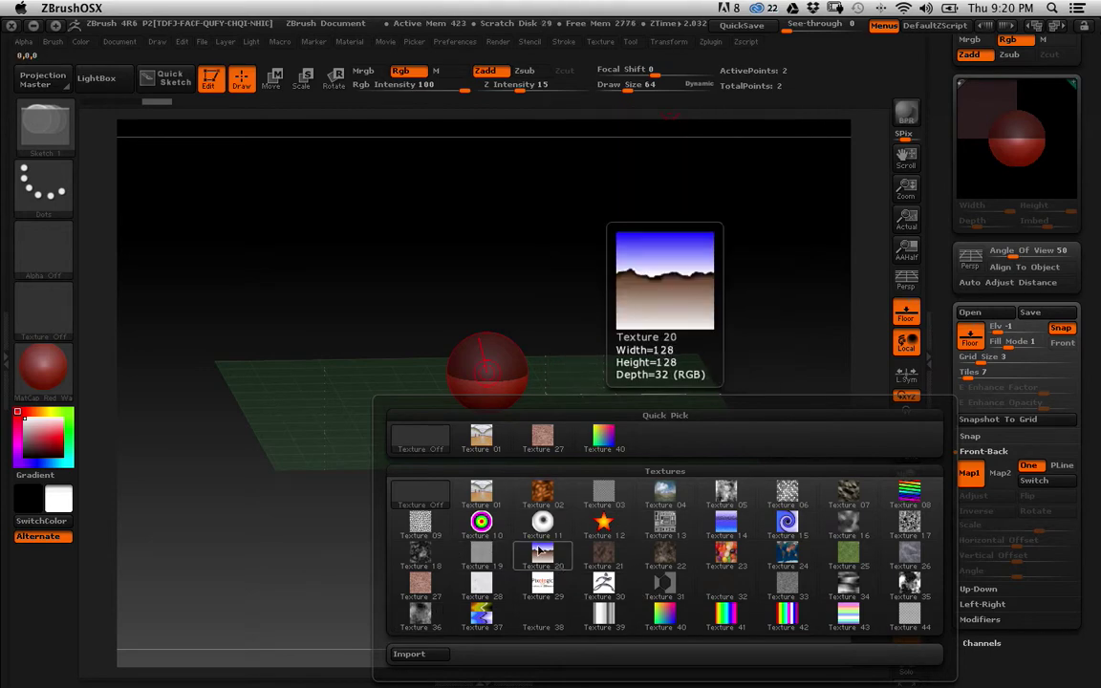
left_click(429, 658)
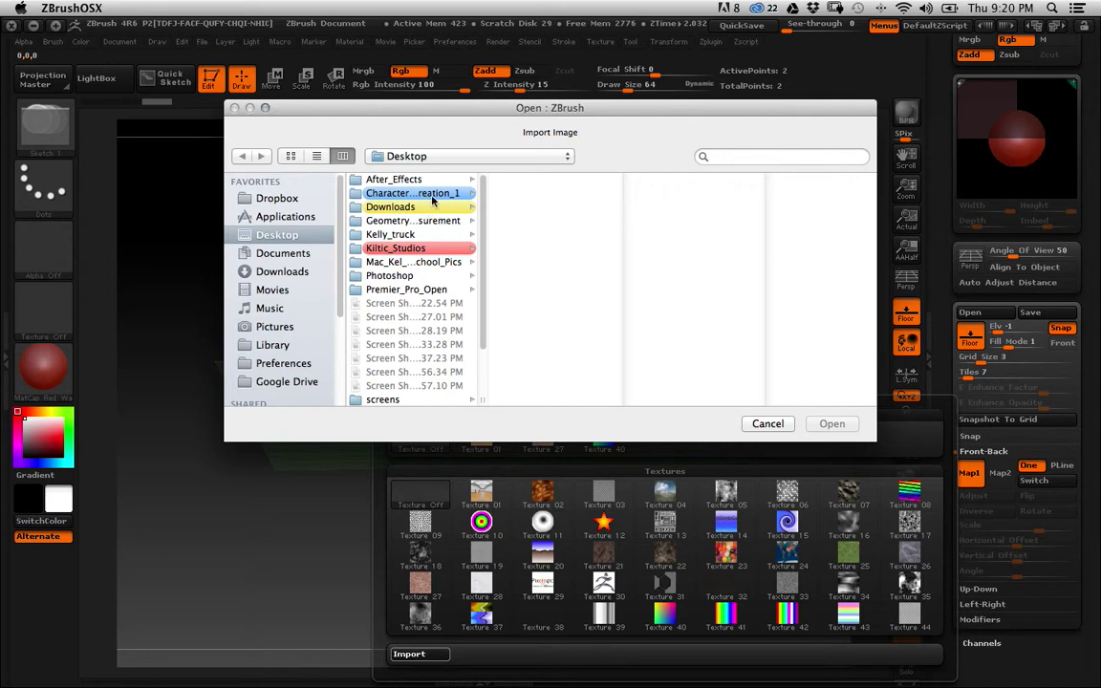
left_click(432, 195)
left_click(522, 275)
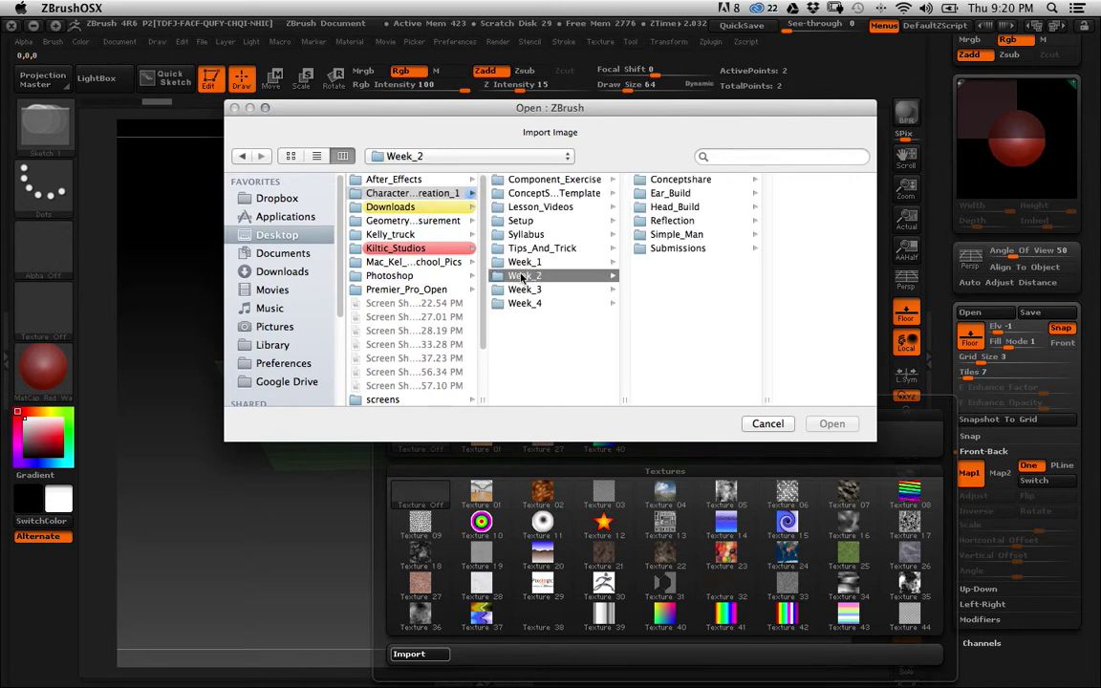
left_click(674, 234)
left_click(770, 193)
left_click(764, 197)
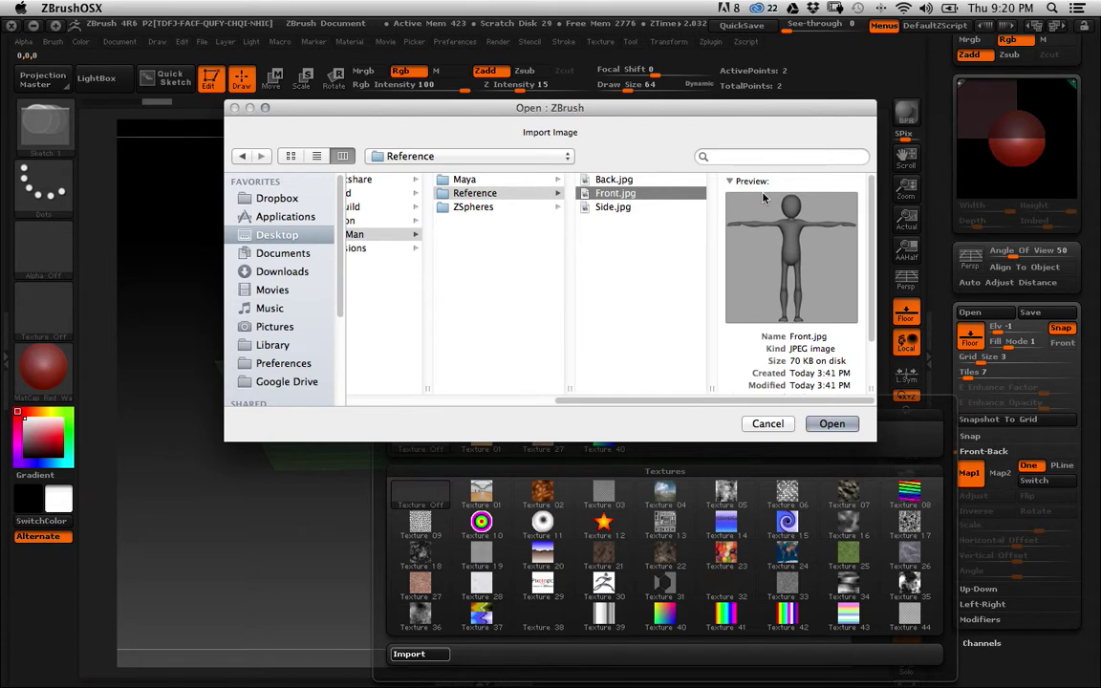
left_click(829, 423)
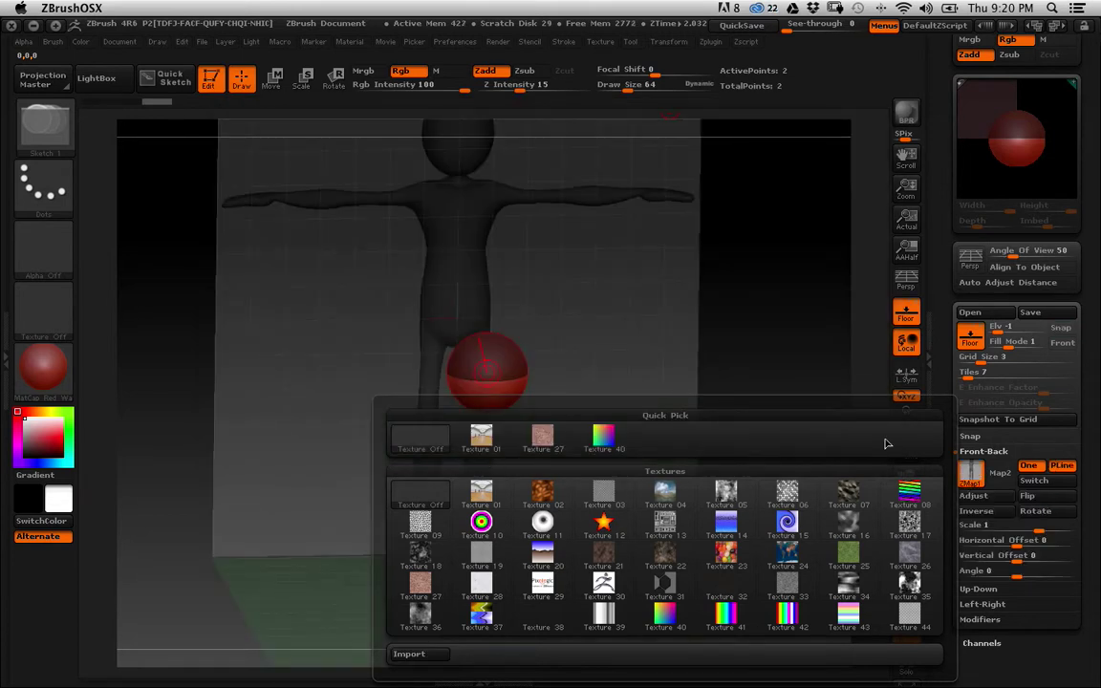
Step: Examine the front reference image behind the ZSphere from straight ahead, checking it at different zoom levels and with perspective toggled, and frame it
left_click_drag(430, 469, 402, 446)
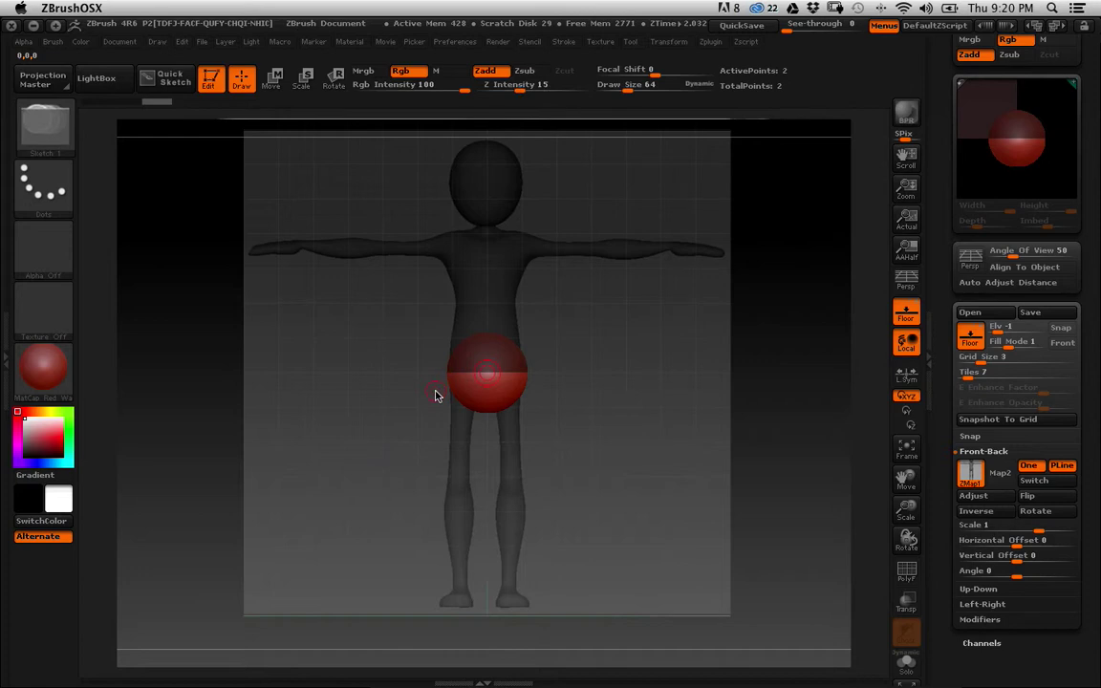
scroll(430, 404, "up", 5)
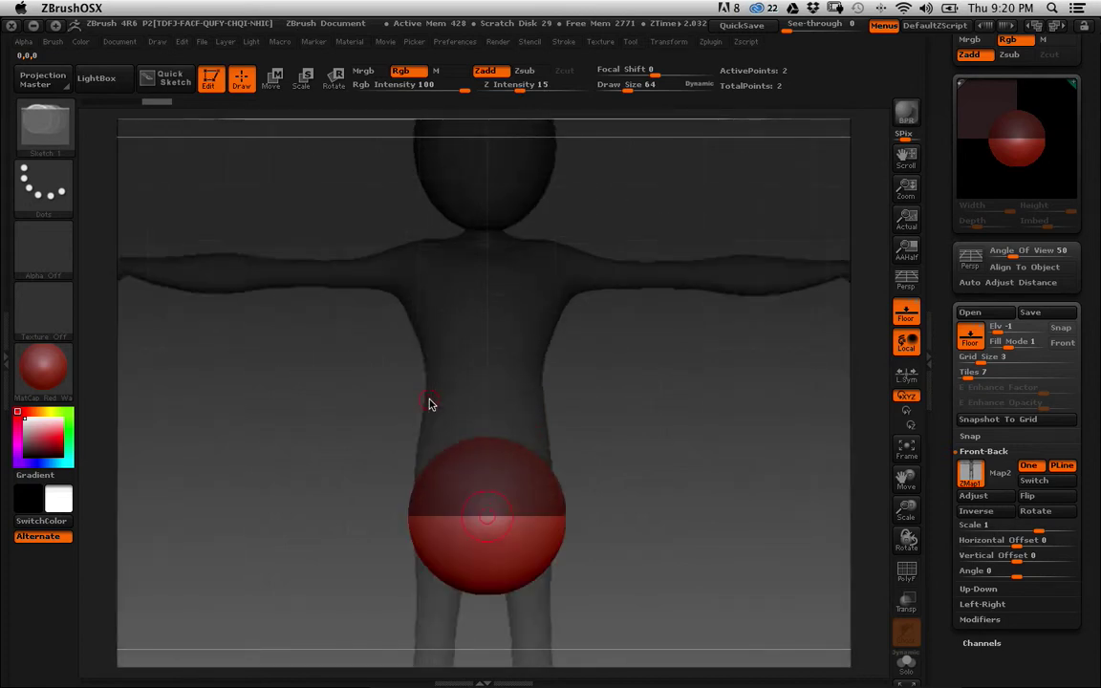
scroll(429, 404, "down", 5)
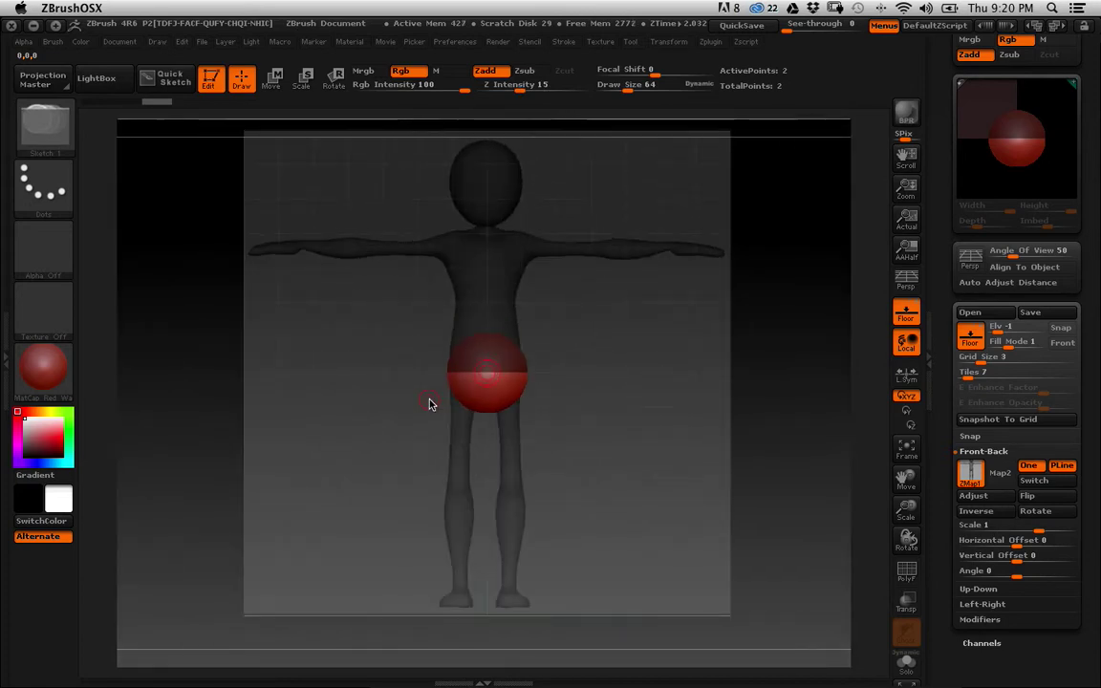
scroll(429, 405, "up", 3)
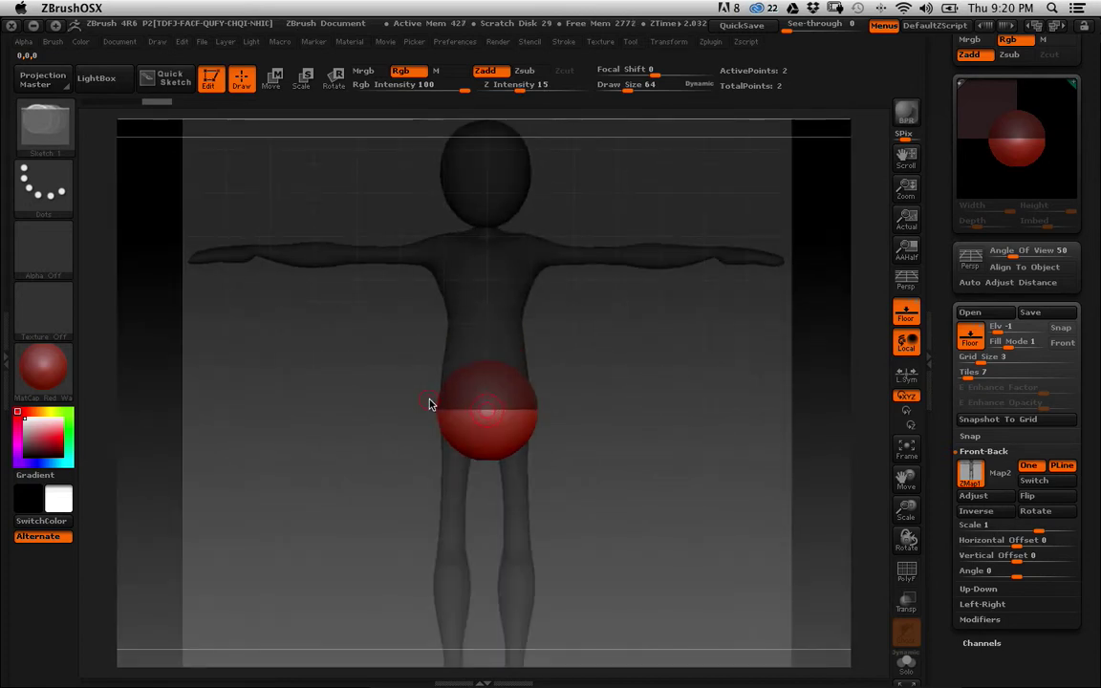
left_click(914, 285)
left_click(913, 284)
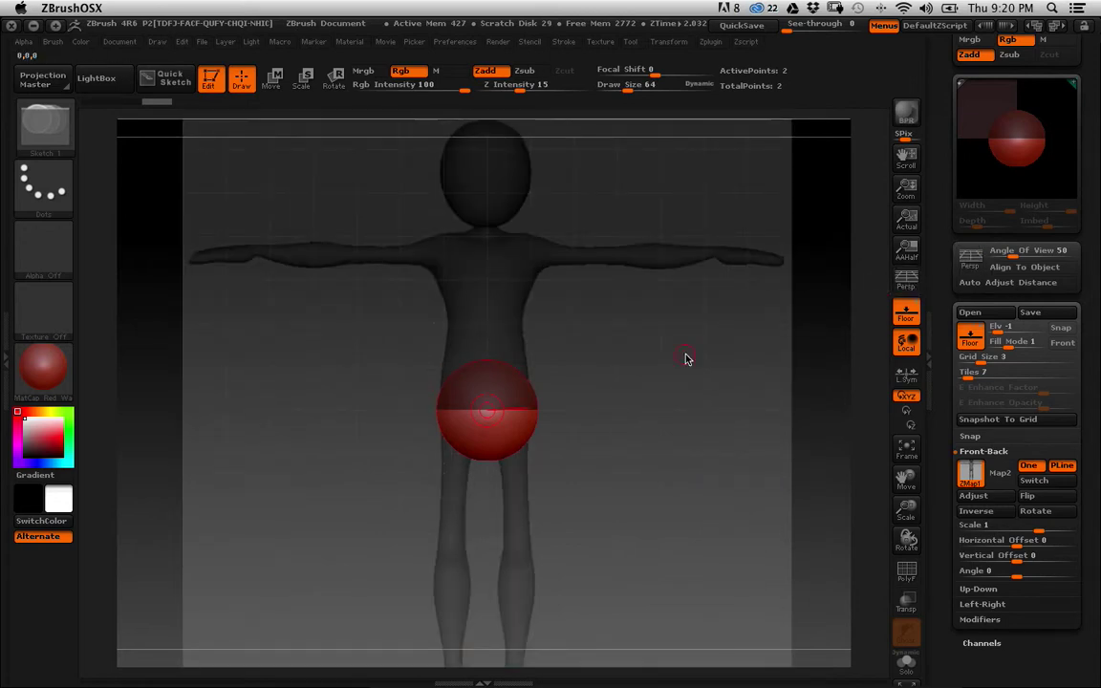
left_click_drag(644, 358, 617, 424)
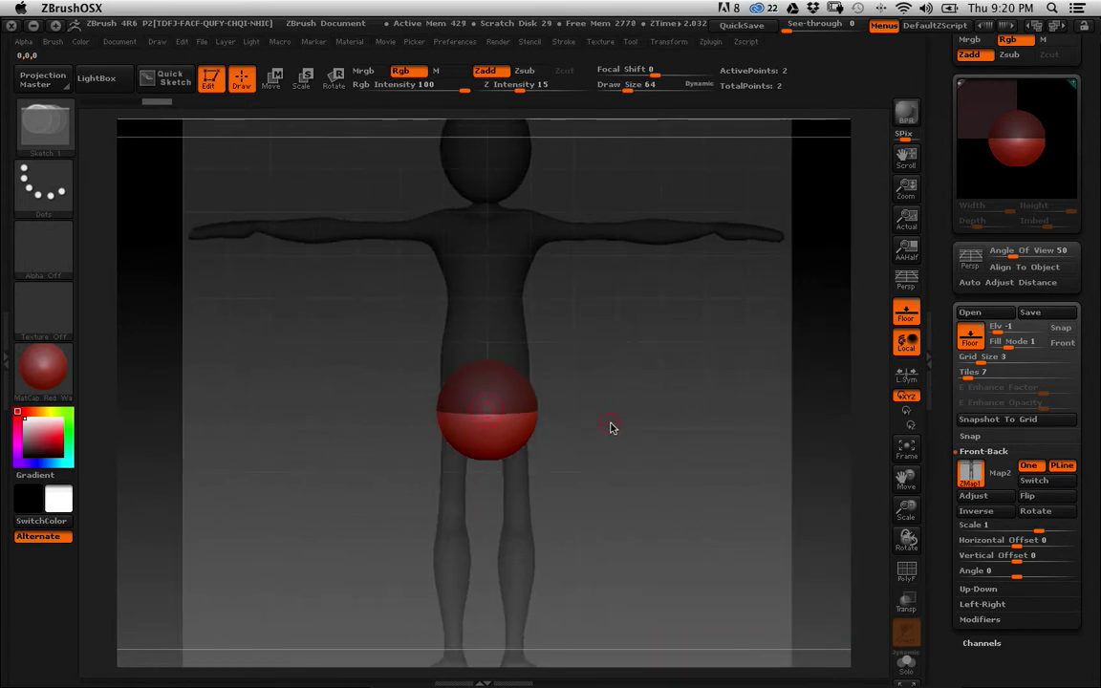
key("f")
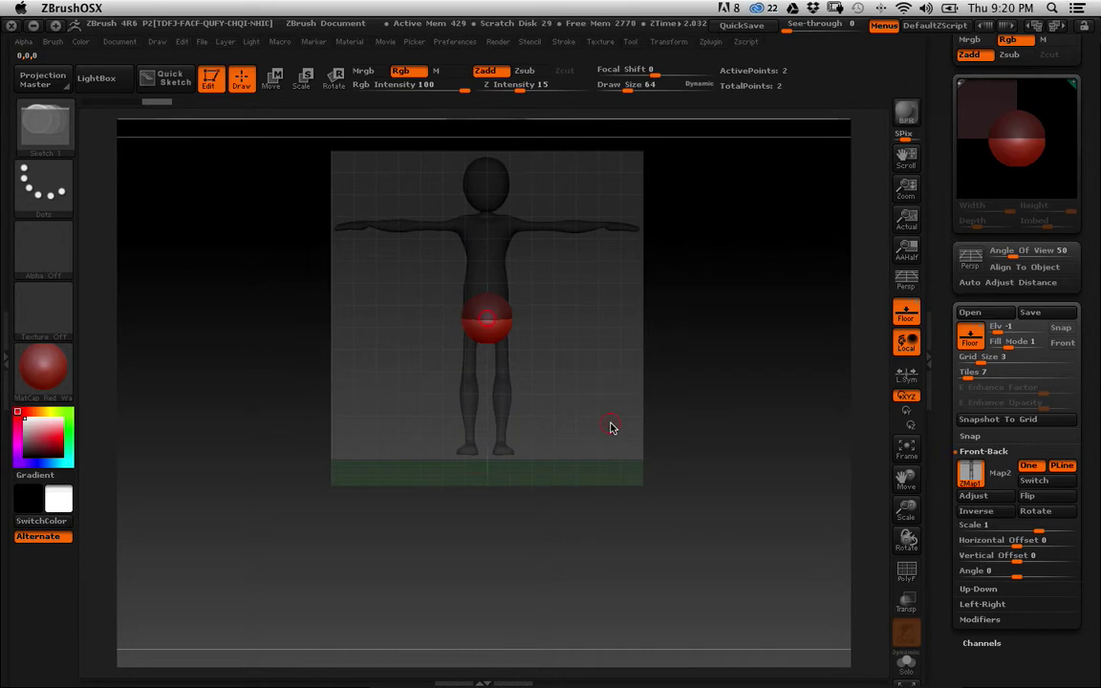
Step: Import Side.jpg from Character_Design_And_Creation_1 > Week_2 > Simple_Man > Reference as Map1 of the Left-Right grid
left_click(975, 452)
left_click(979, 483)
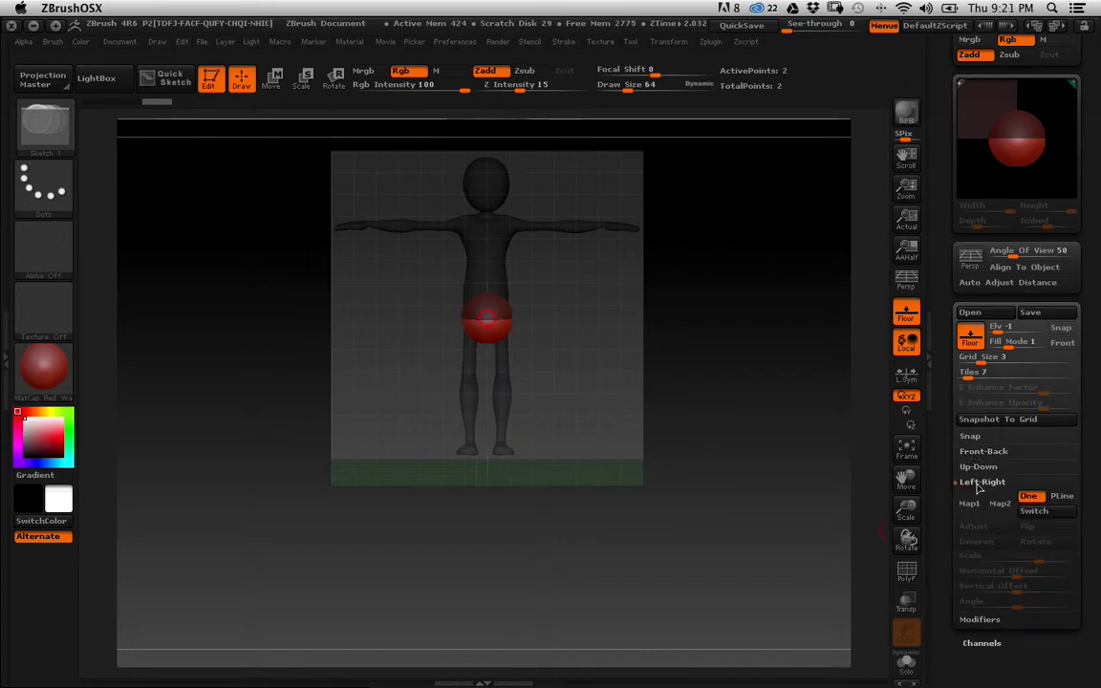
left_click(970, 504)
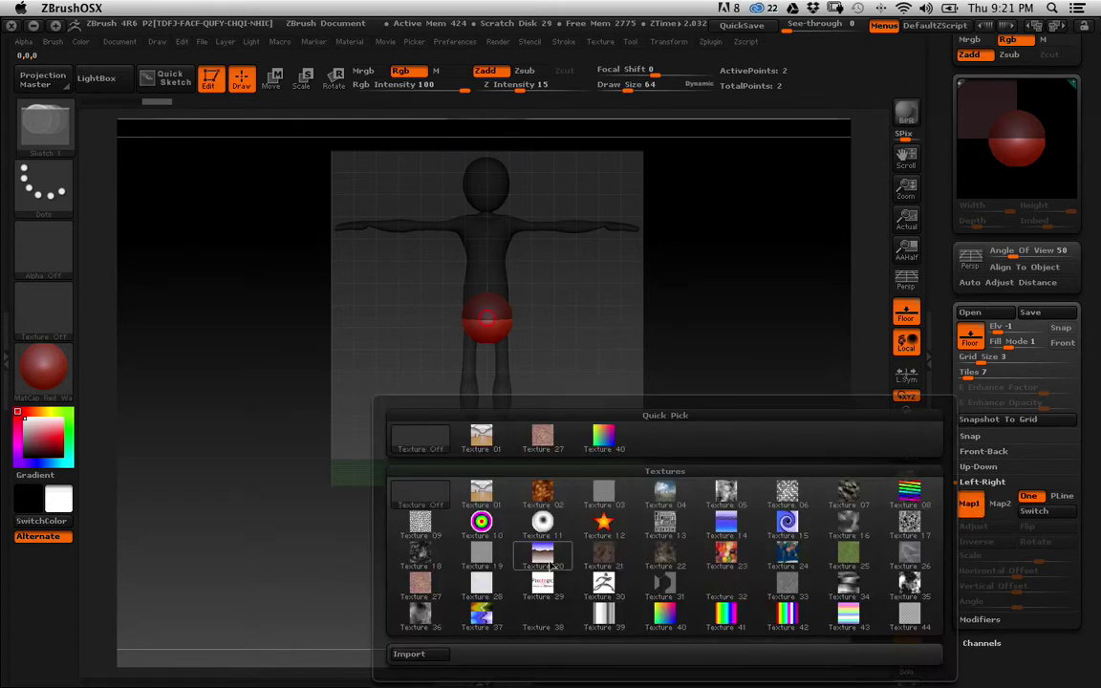
left_click(441, 659)
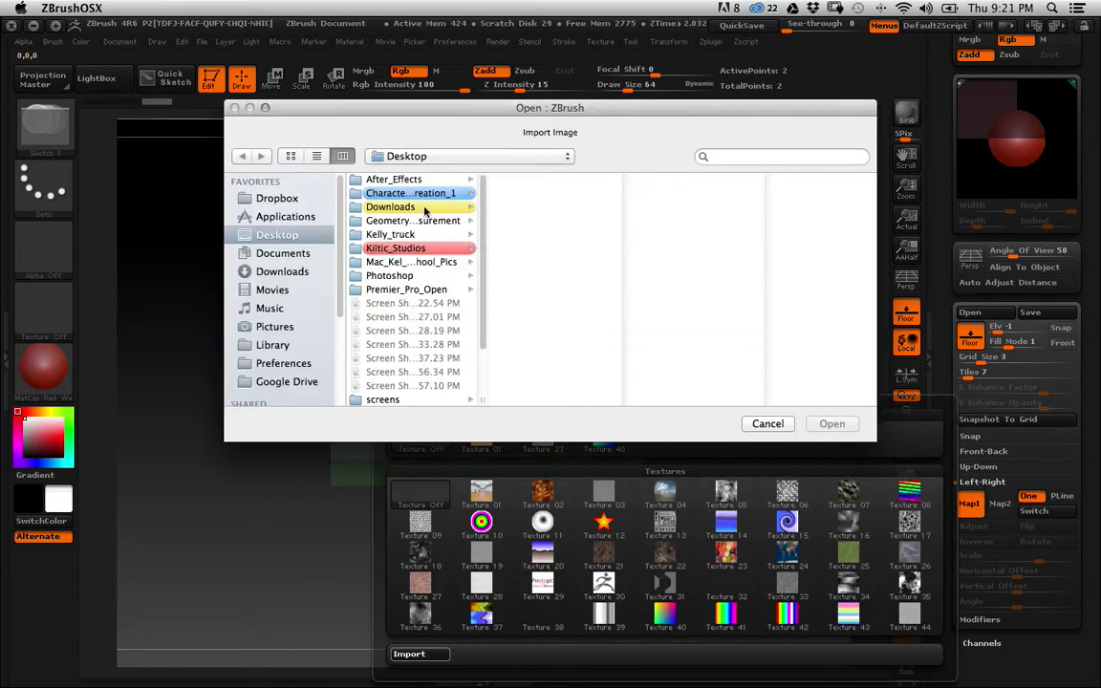
left_click(431, 194)
left_click(528, 276)
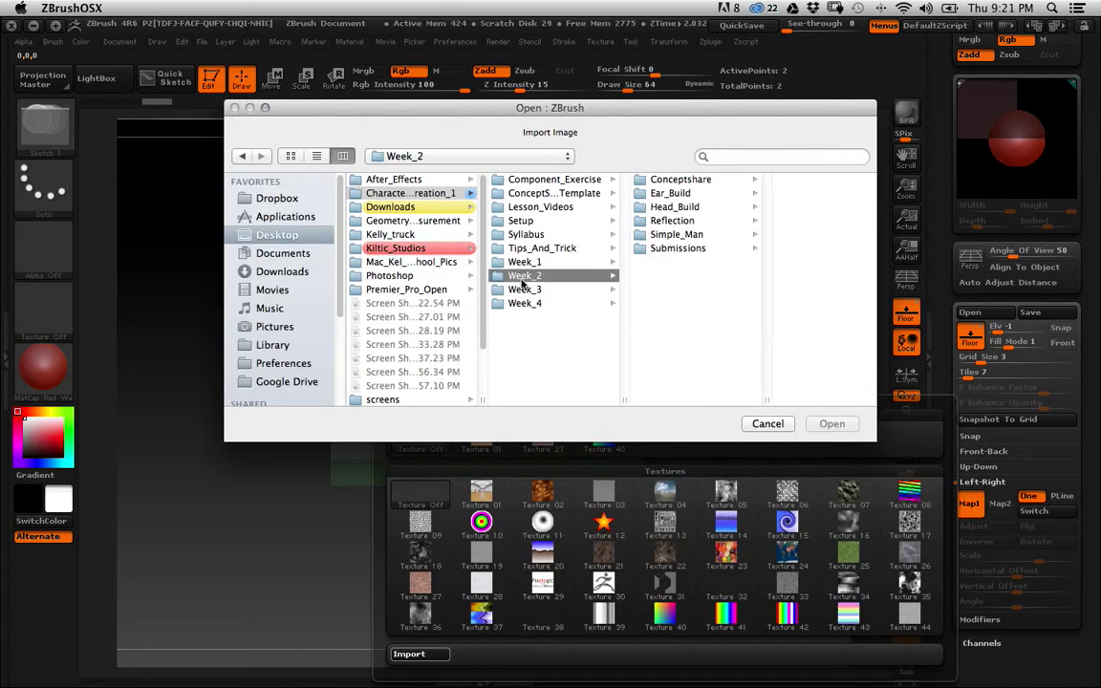
left_click(697, 237)
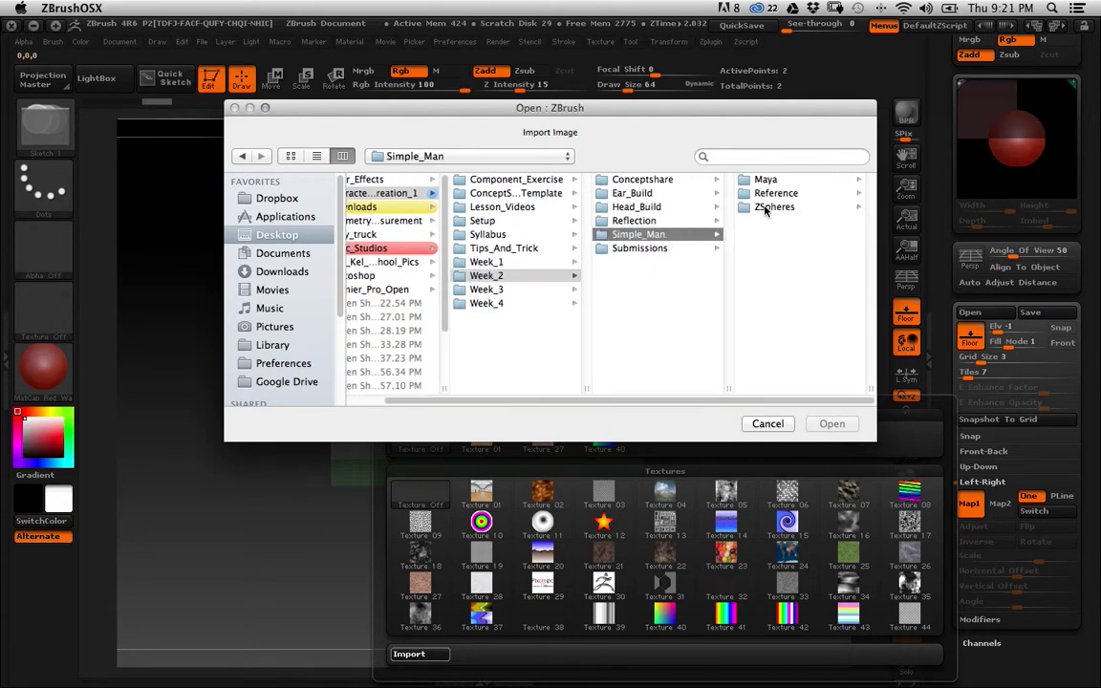
left_click(770, 194)
left_click(772, 207)
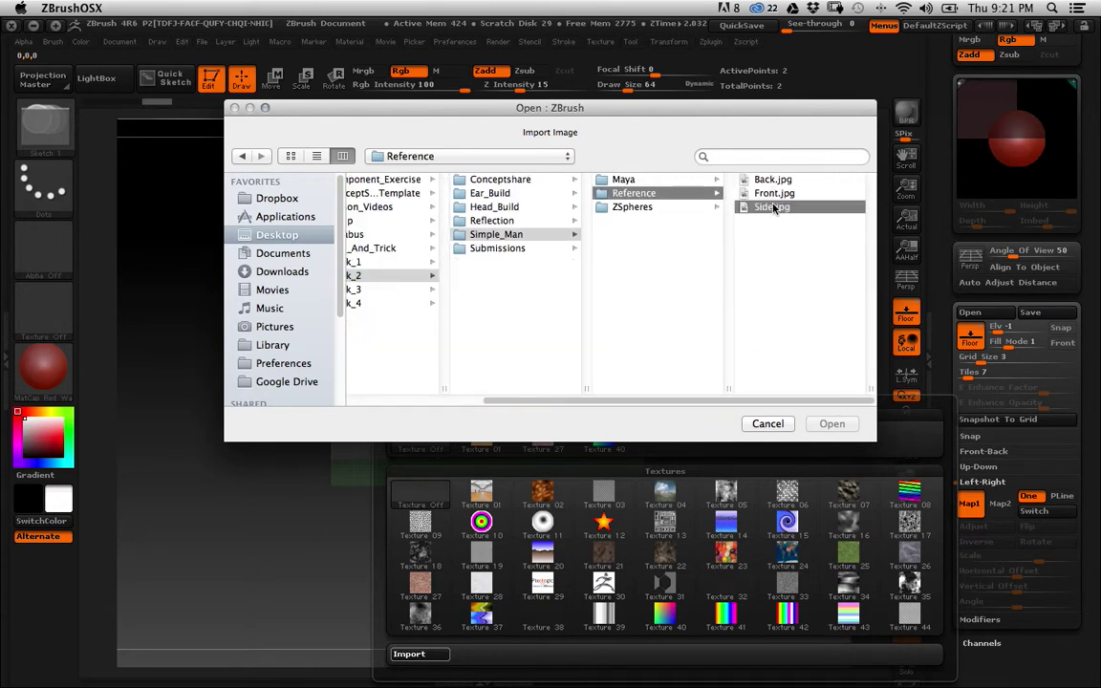
left_click(830, 422)
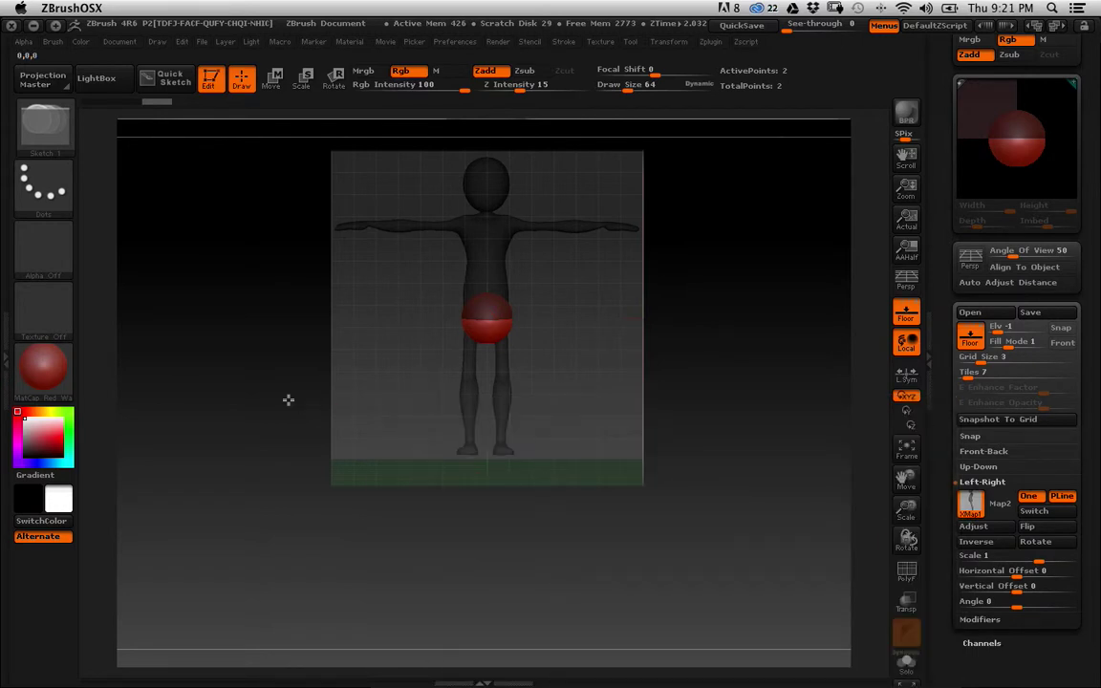
Step: Check the side reference image against the ZSphere from an angle and in side view, and return to a centred front view
left_click_drag(288, 400, 334, 396, "alt")
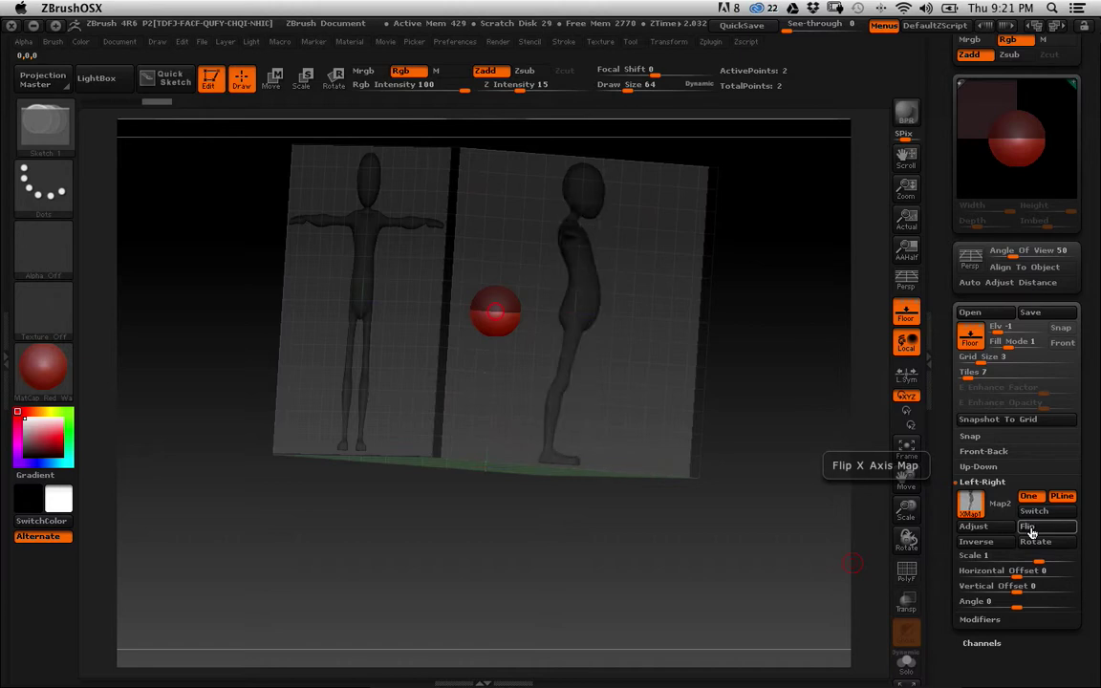
left_click_drag(612, 437, 620, 485, "shift")
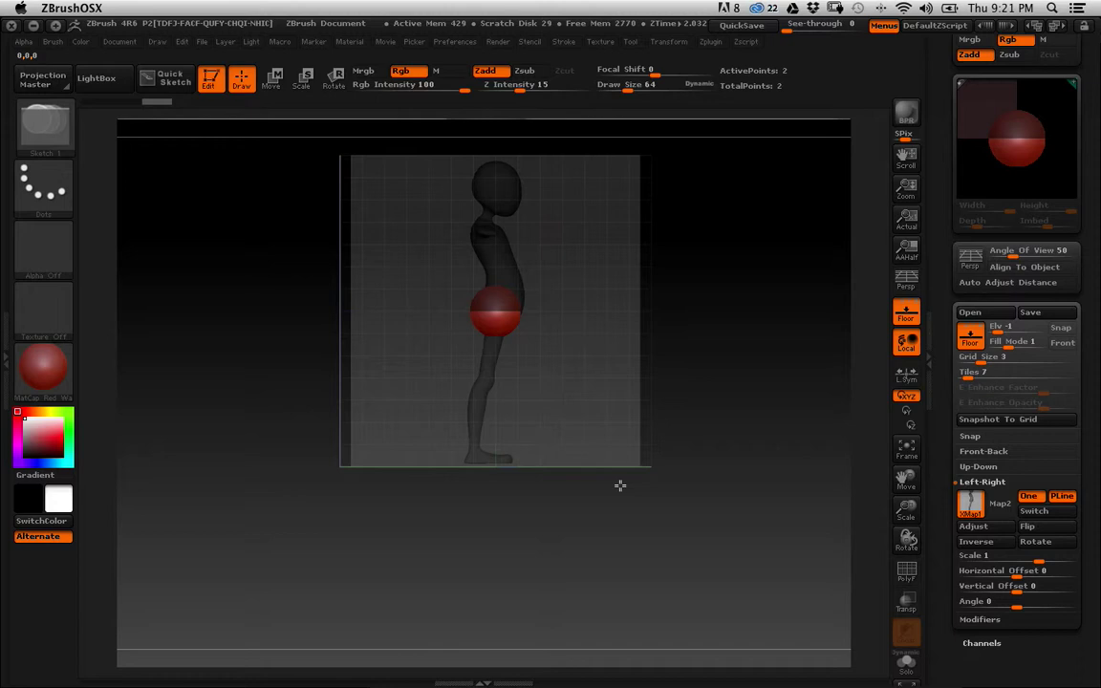
key("shift")
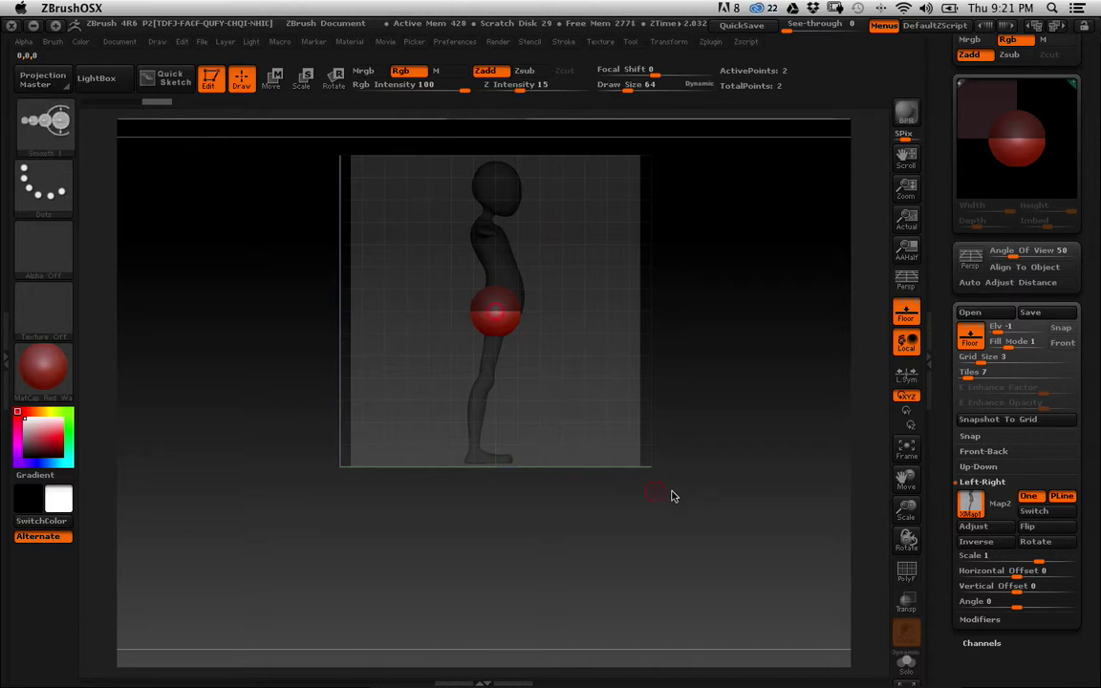
mouse_move(695, 491)
left_mouse_down()
mouse_move(617, 498)
mouse_move(593, 462)
mouse_move(516, 502)
mouse_move(516, 516)
mouse_move(519, 506)
left_mouse_up()
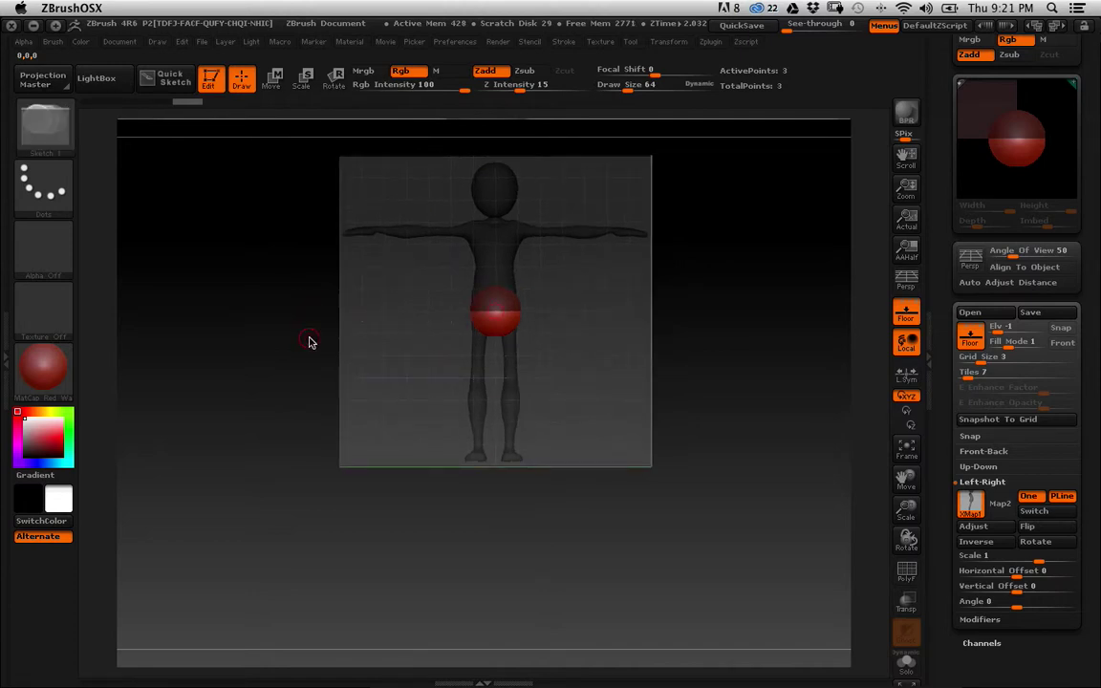
mouse_move(331, 307)
left_mouse_down("alt")
mouse_move(310, 307)
mouse_move(318, 317)
left_mouse_up("alt")
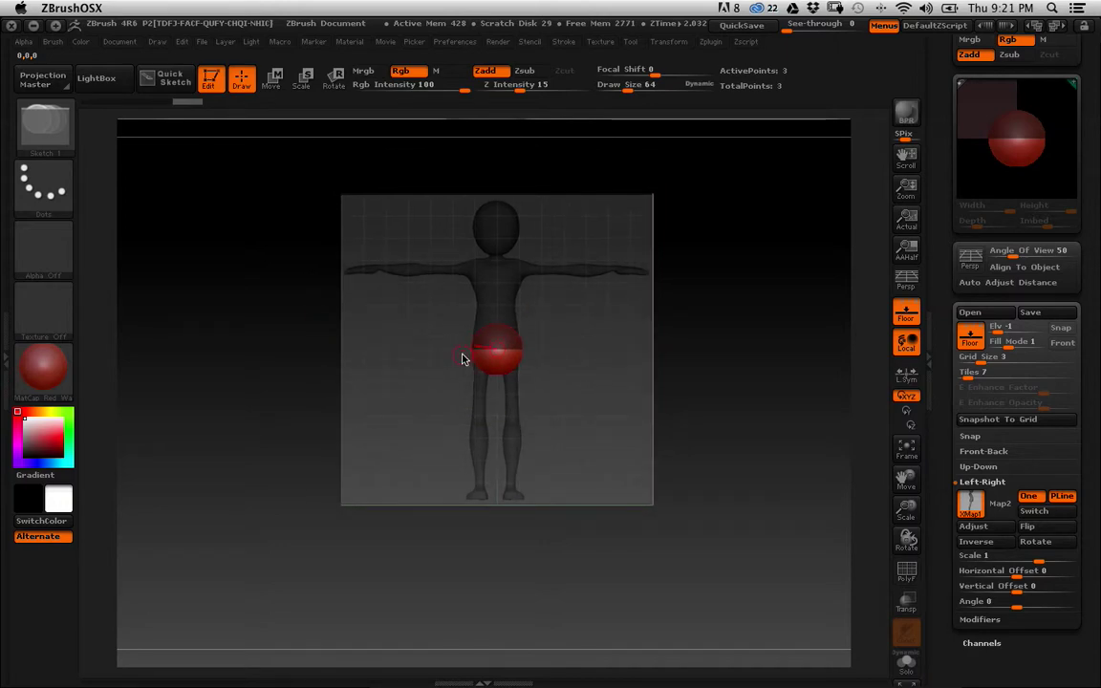